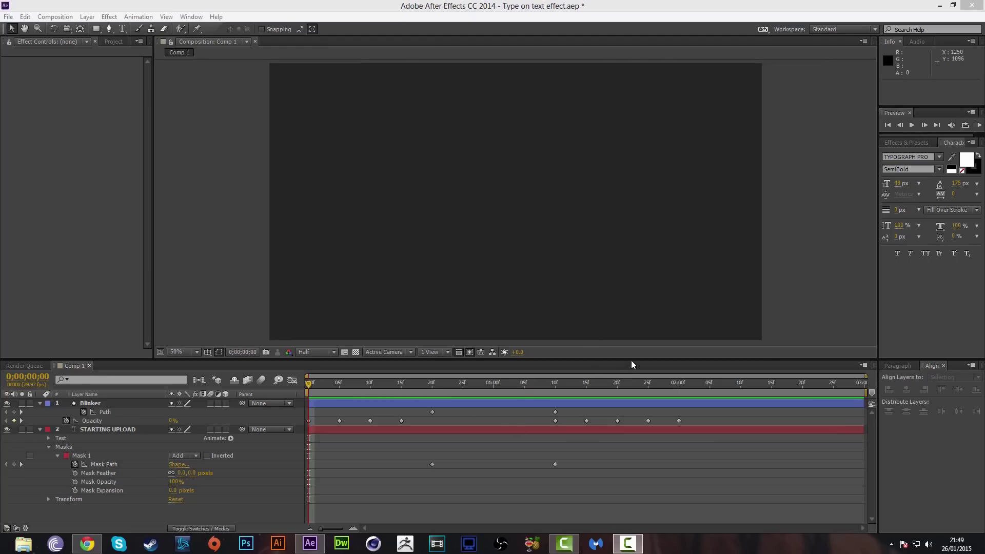
Preview the finished STARTING UPLOAD type-on effect in Comp 1 and look over its timeline keyframes
left_click_drag(630, 359, 600, 387)
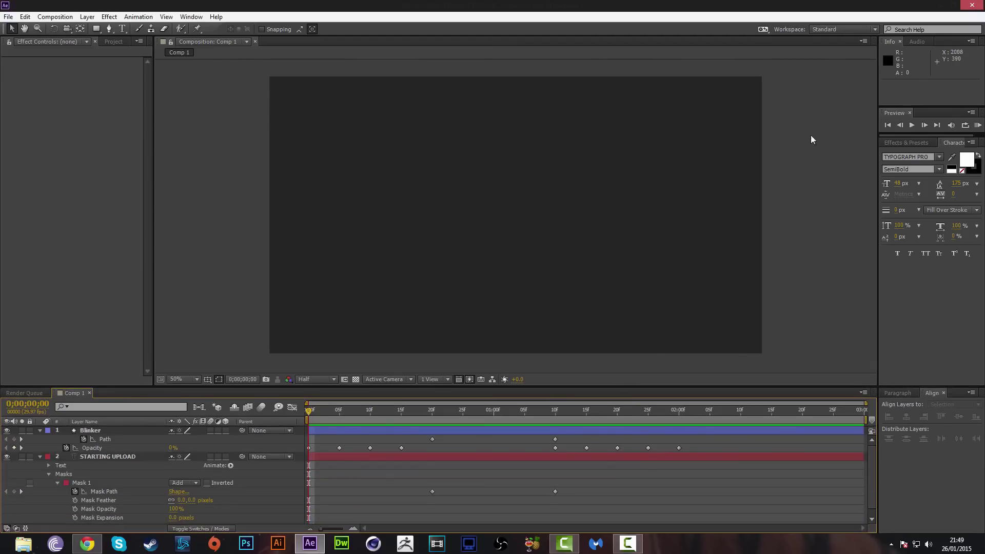
left_click(912, 126)
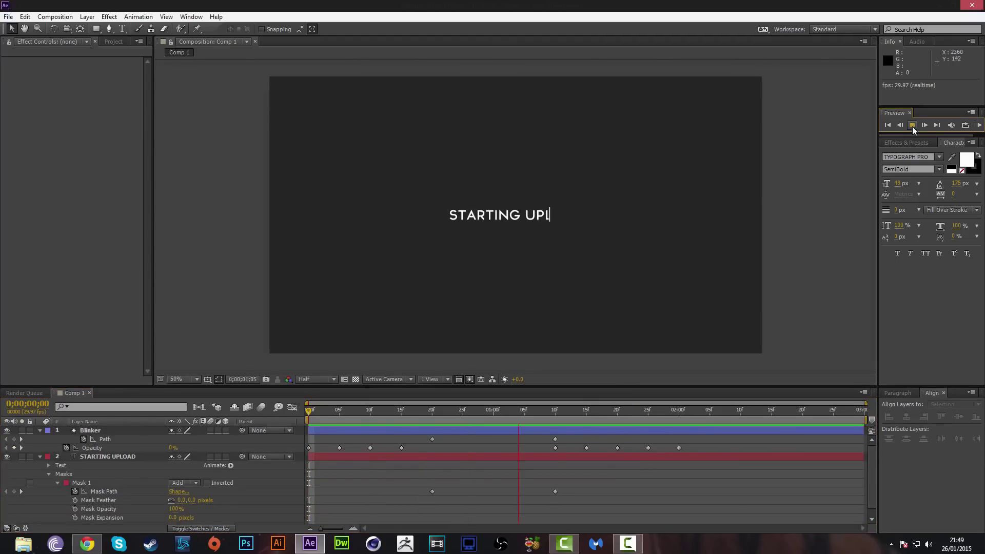
left_click(912, 125)
left_click_drag(696, 412, 382, 429)
left_click_drag(487, 433, 309, 431)
left_click_drag(587, 385, 641, 254)
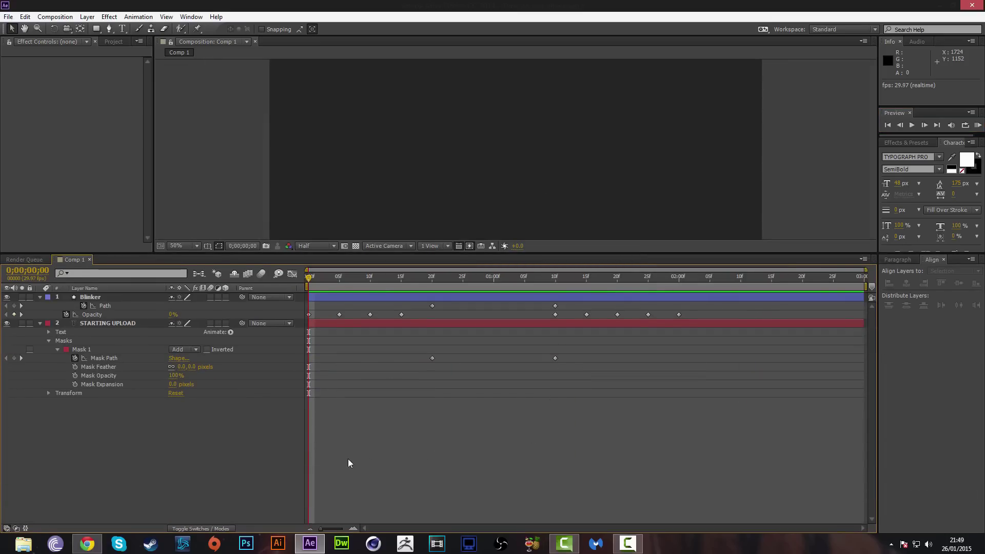
left_click_drag(552, 254, 432, 379)
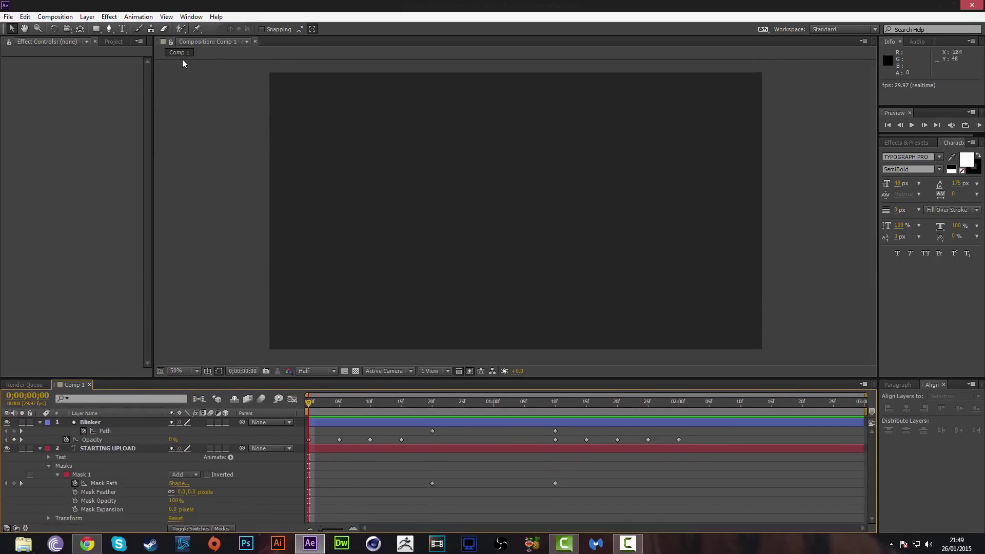
Create a composition with the HDTV 1080 29.97 preset at 1920 x 1080 px and a duration of 0;00;03;00
left_click(51, 17)
left_click(56, 22)
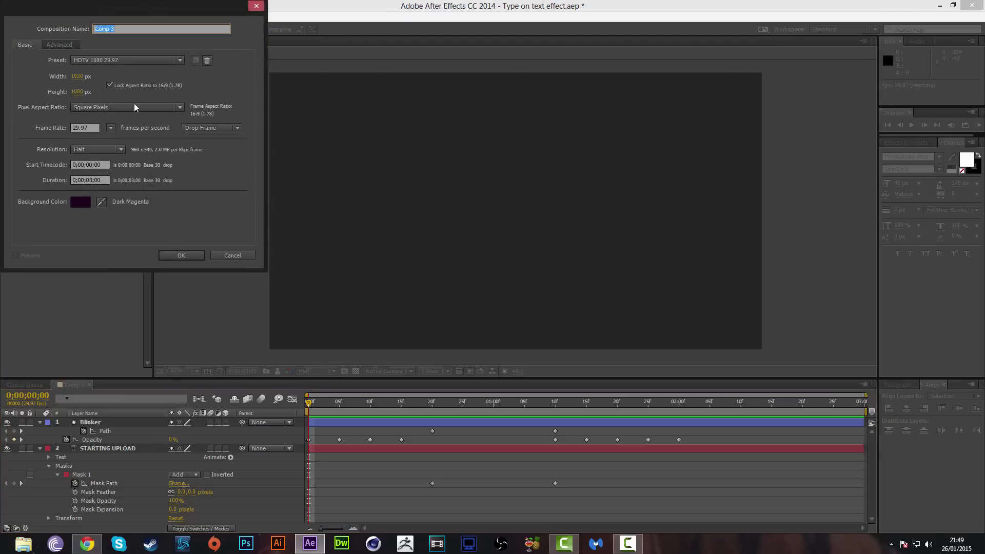
left_click(134, 26)
left_click(104, 62)
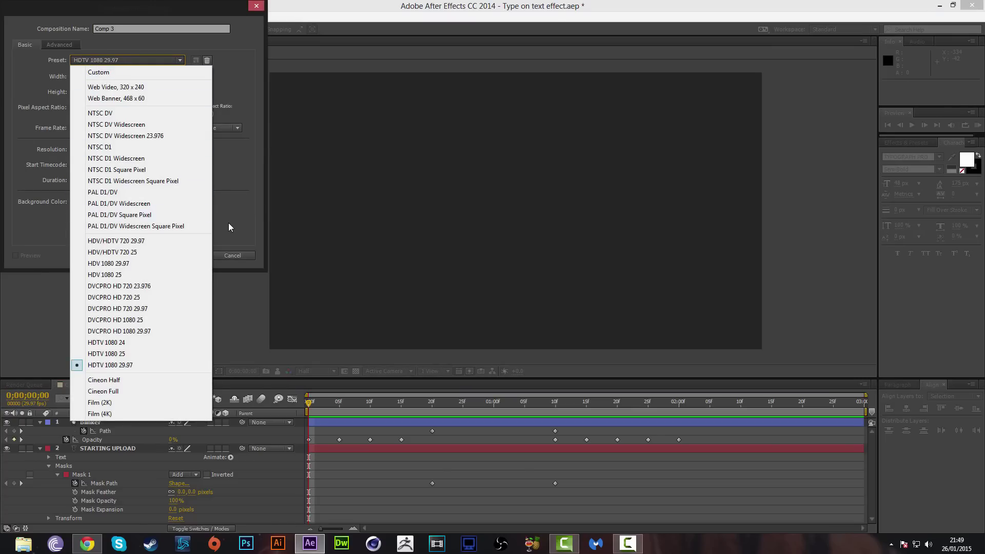
left_click(217, 202)
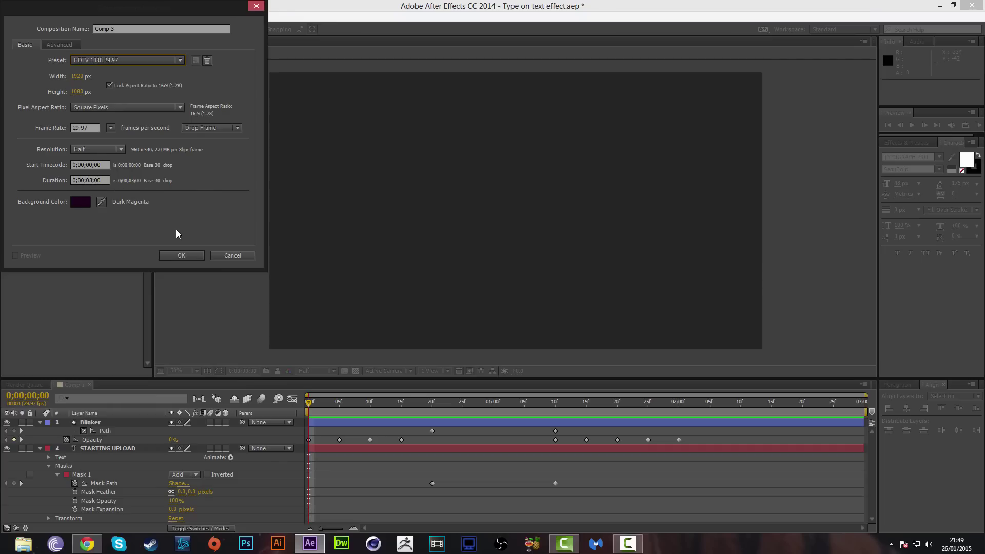
left_click(182, 256)
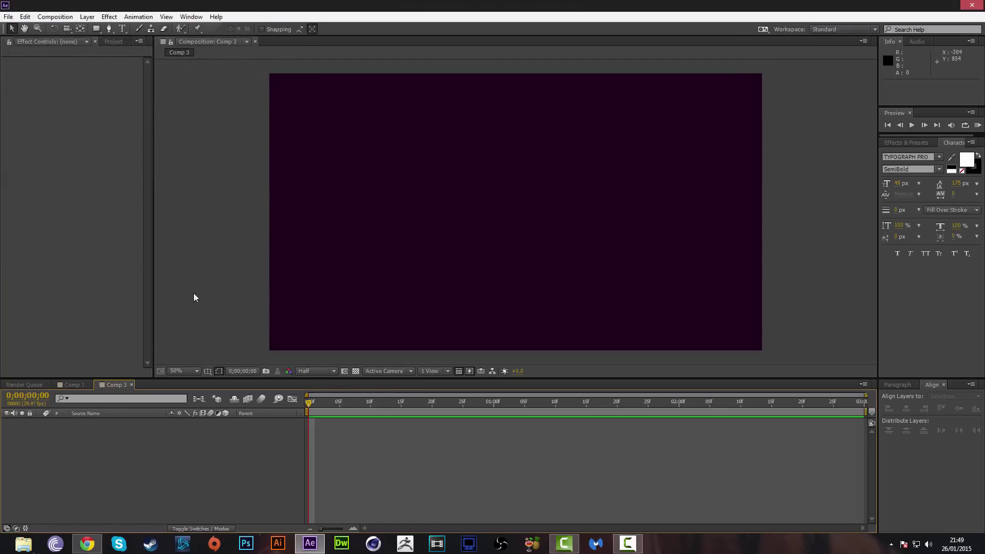
Add a text layer reading "TUTORIAL AFTER EFFECTS" near the middle of the composition
left_click(125, 31)
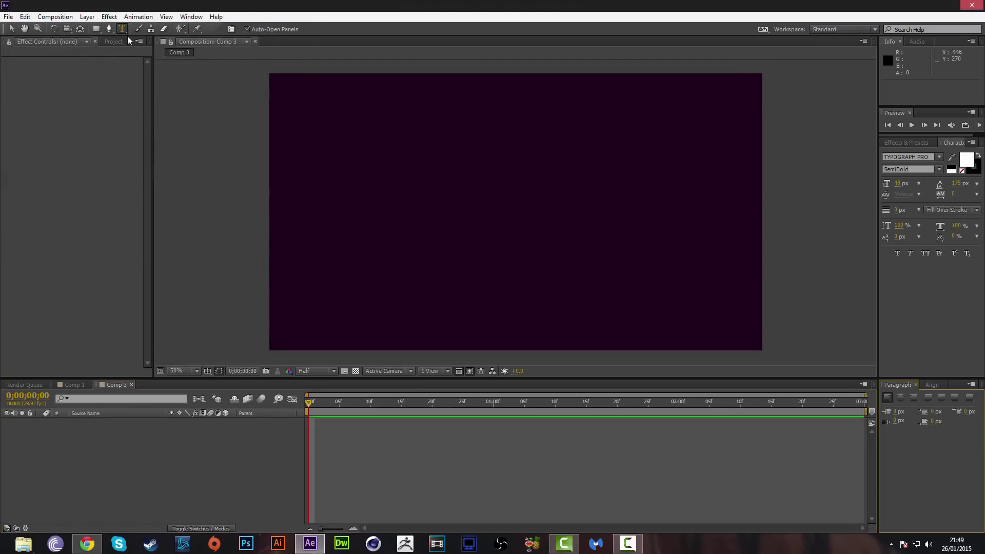
left_click(458, 231)
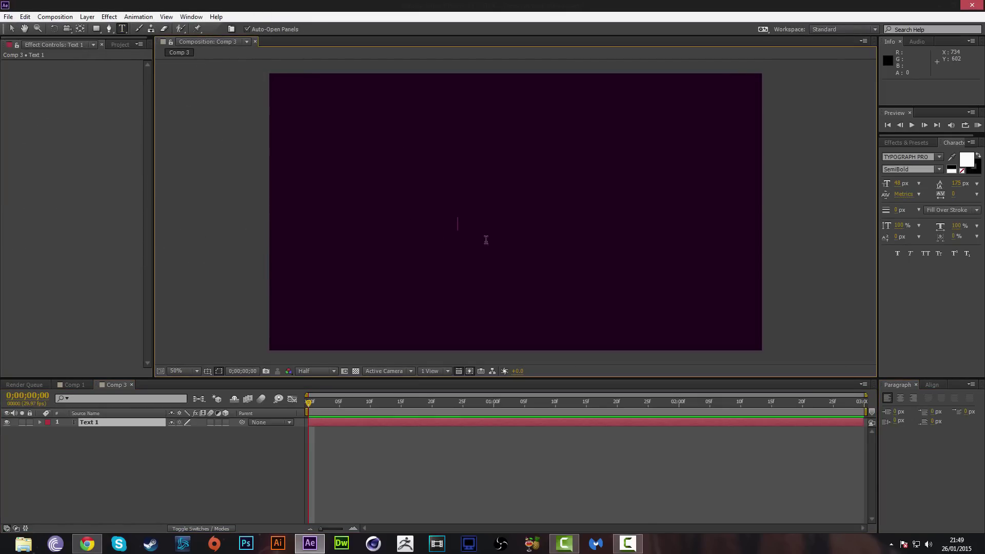
type("TUTORIAL A ")
type("FTER E")
type("CC")
key("BackSpace")
key("BackSpace")
key("BackSpace")
type("FFECTRS")
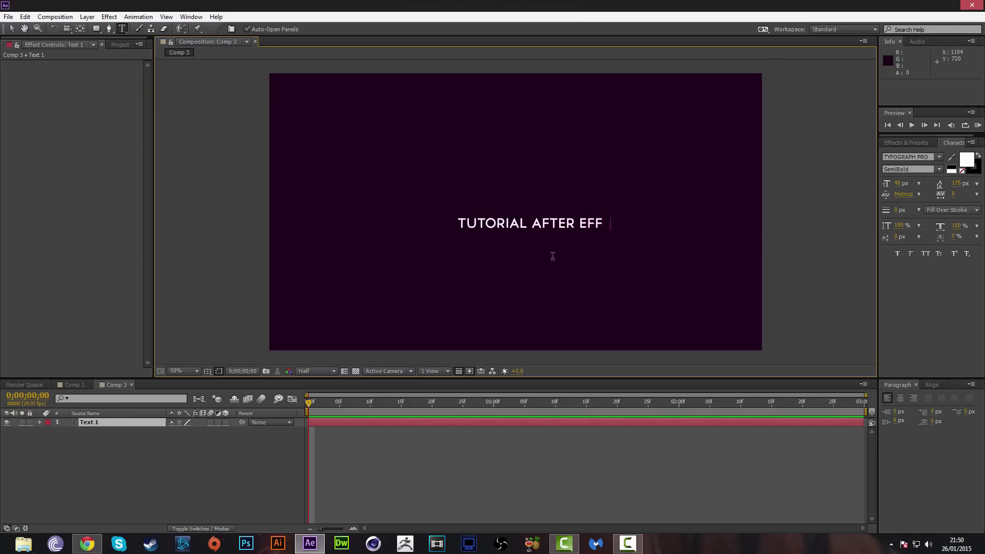
key("BackSpace")
key("BackSpace")
type("S")
Move the text towards the middle of the frame and align it to the composition's horizontal and vertical centre
left_click(12, 29)
left_click_drag(470, 222, 439, 216)
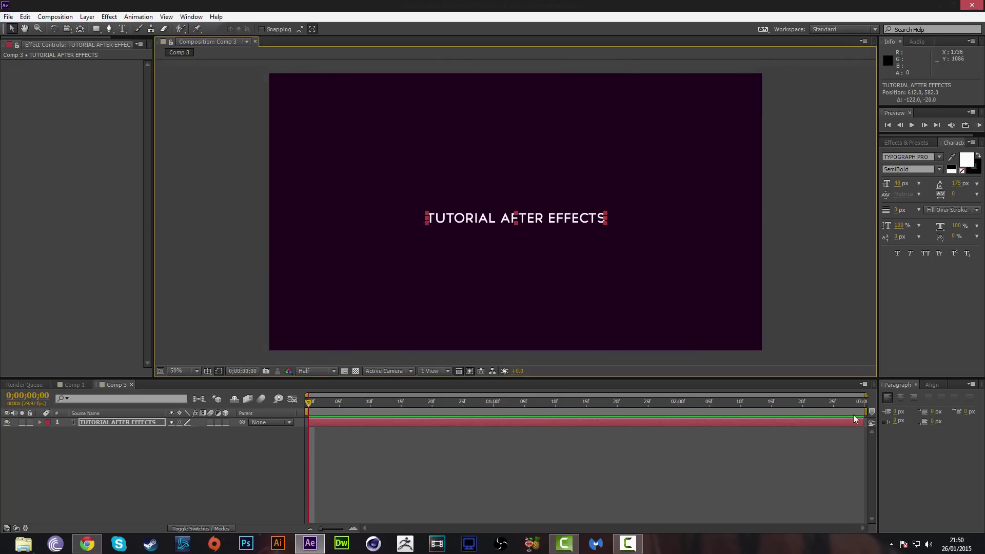
left_click(930, 384)
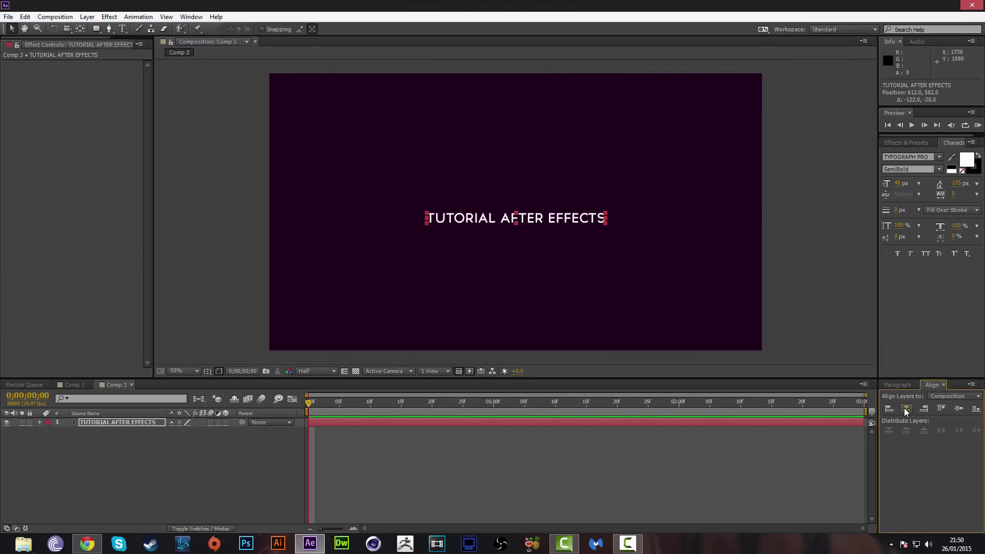
left_click(959, 408)
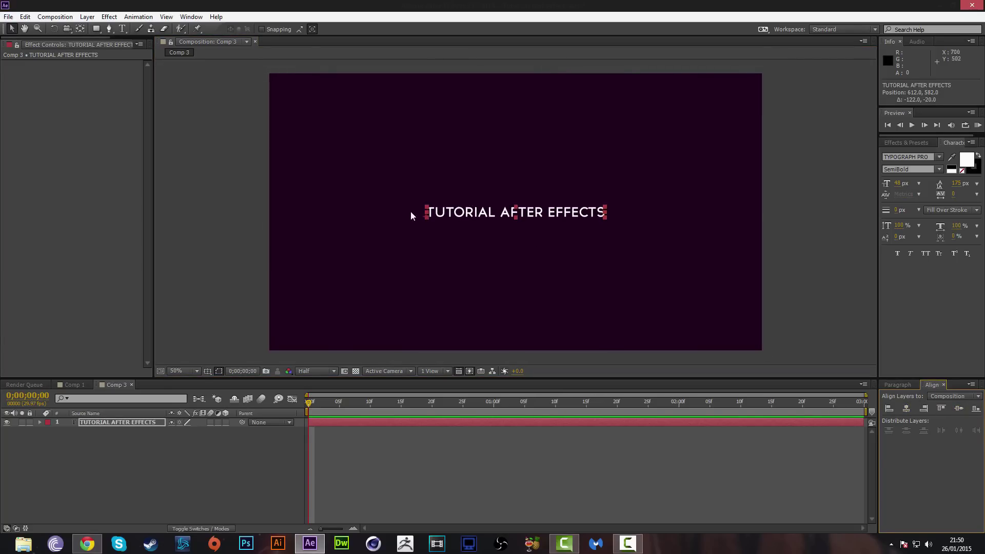
Check the text's centring against the title/action safe guides, then hide the guides again
left_click(207, 370)
left_click(221, 382)
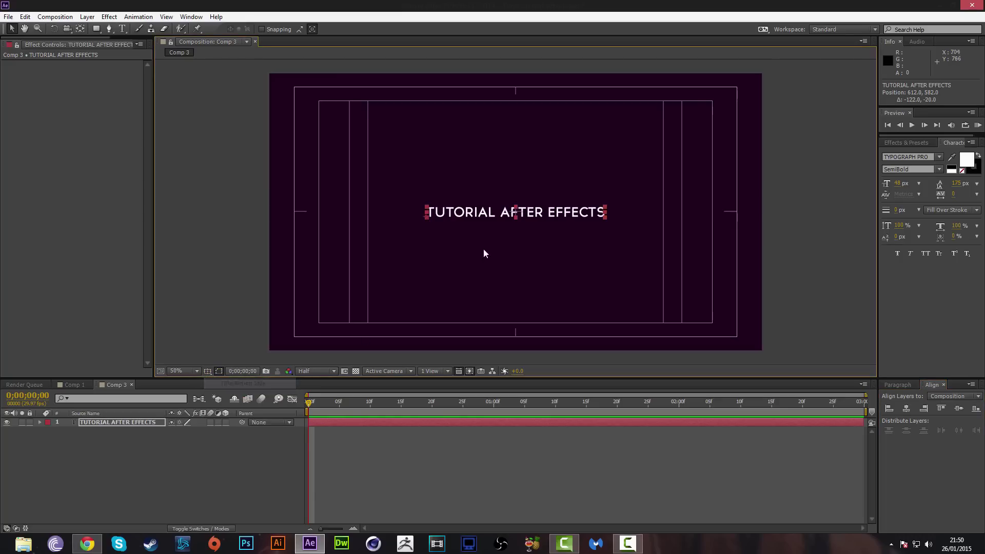
left_click(208, 371)
left_click(212, 381)
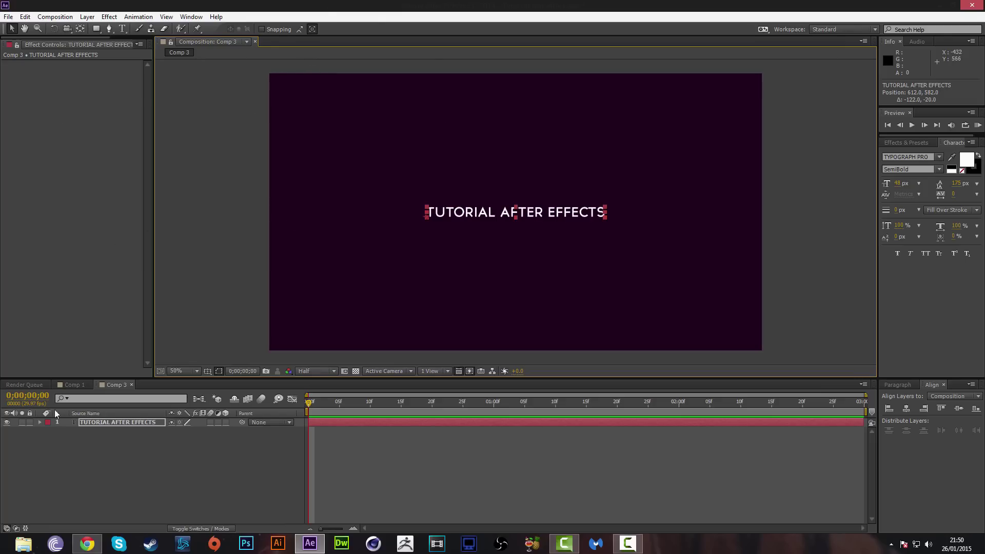
Draw a rectangular mask about 723 x 58 px around the whole text on the text layer
left_click(105, 422)
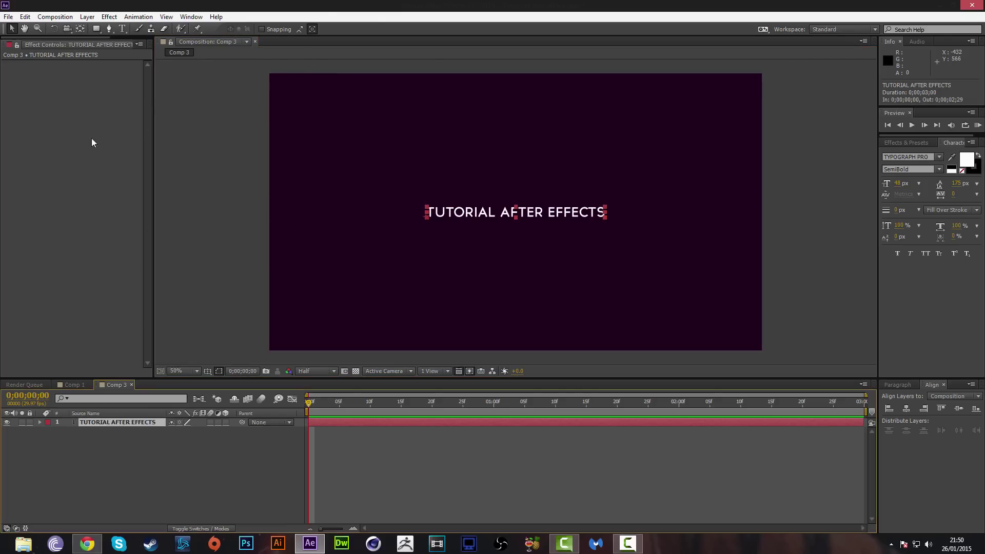
left_click(100, 29)
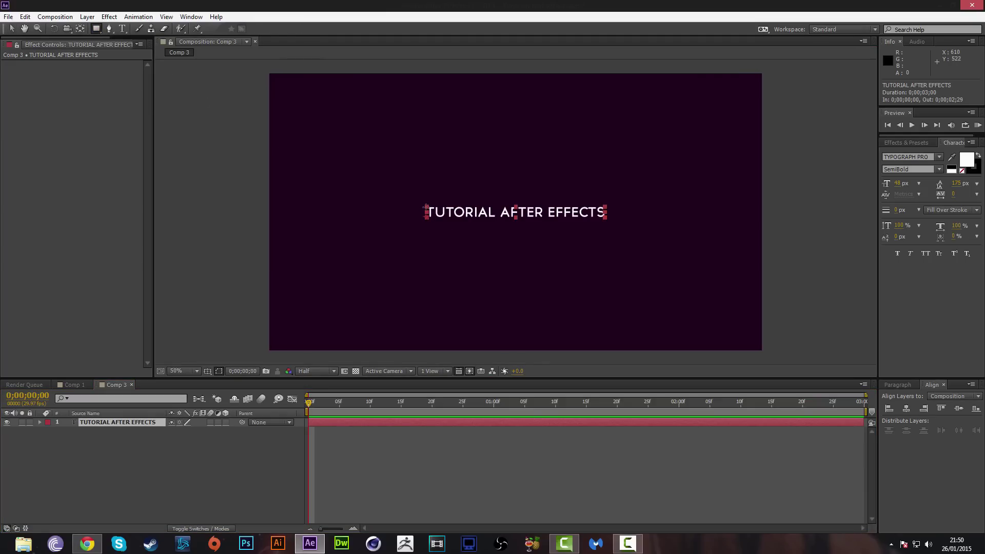
key("period")
left_click_drag(329, 196, 702, 227)
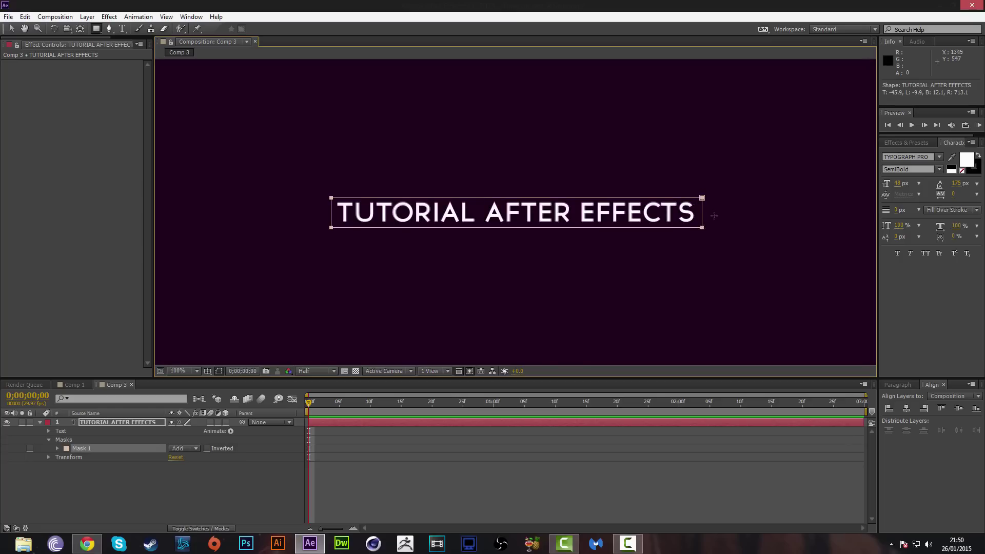
Reveal the properties of Mask 1 and enable Mask Path keyframing at 0;00;00;00
left_click(58, 442)
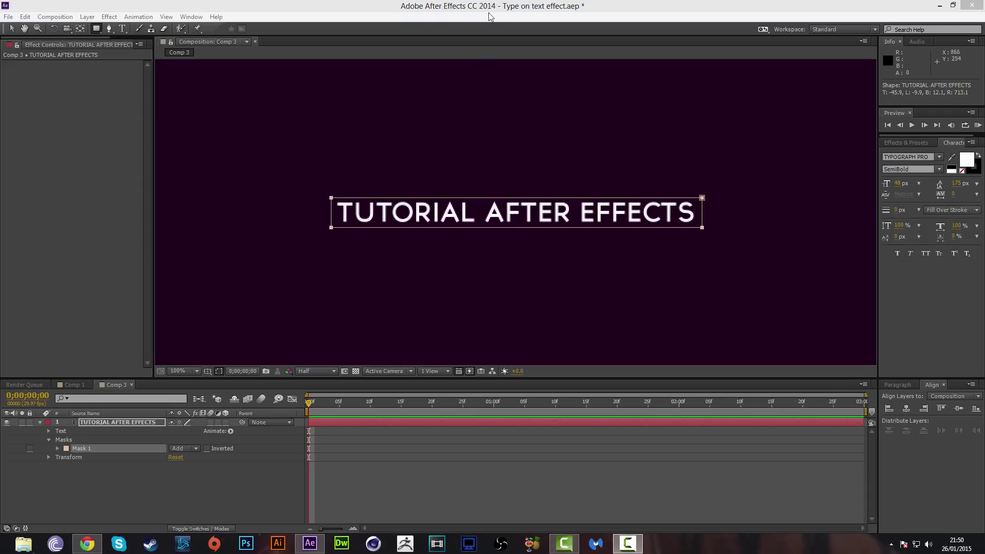
left_click(519, 6)
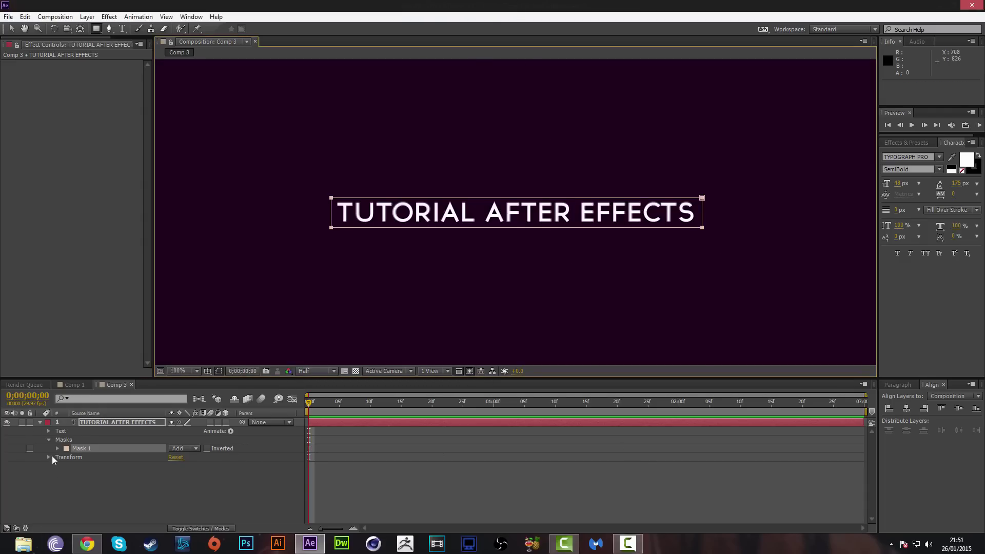
left_click(58, 449)
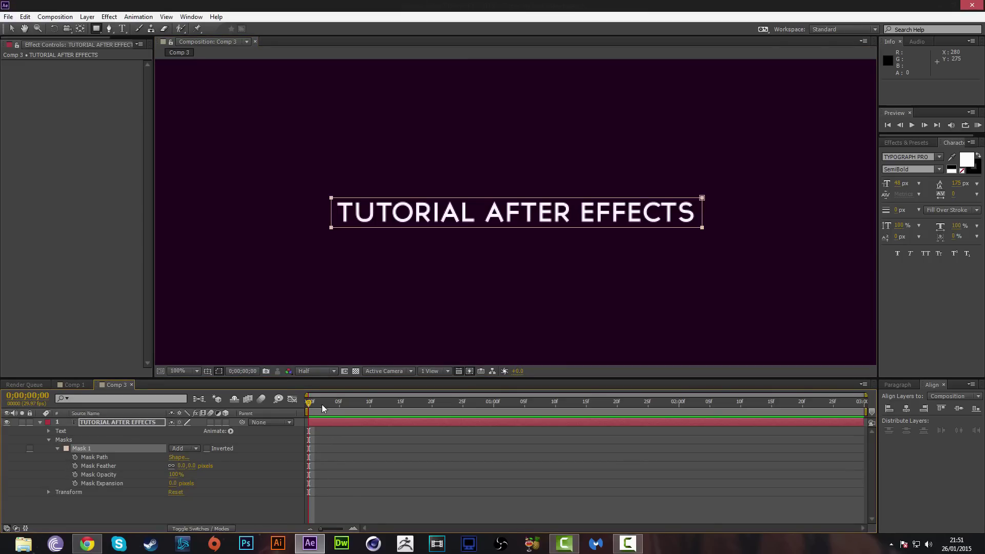
left_click_drag(309, 405, 275, 414)
left_click(74, 457)
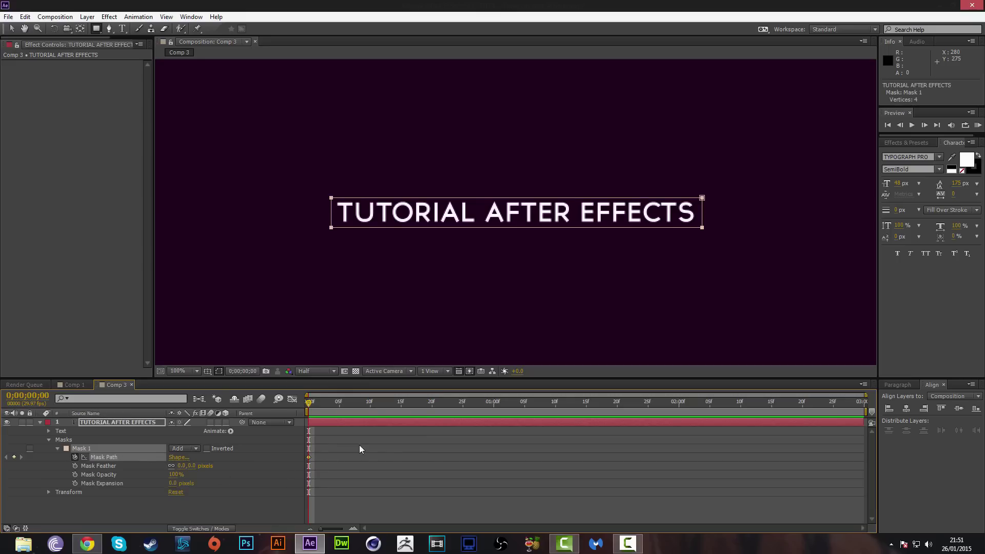
Shrink the mask to a thin sliver before the first letter at 0;00;00;00, and widen it past the last letter at 0;00;00;20
key("v")
left_click_drag(702, 212, 339, 213)
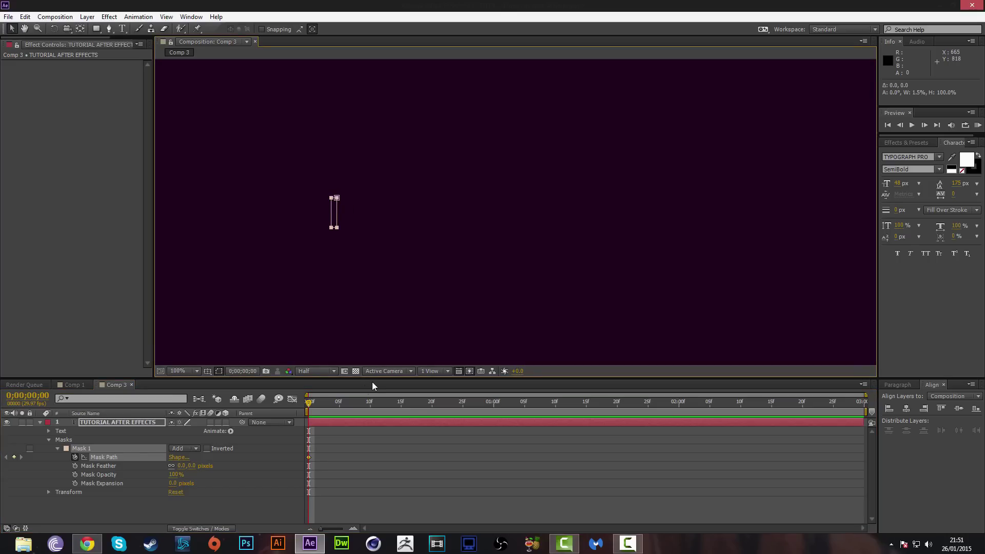
left_click(432, 403)
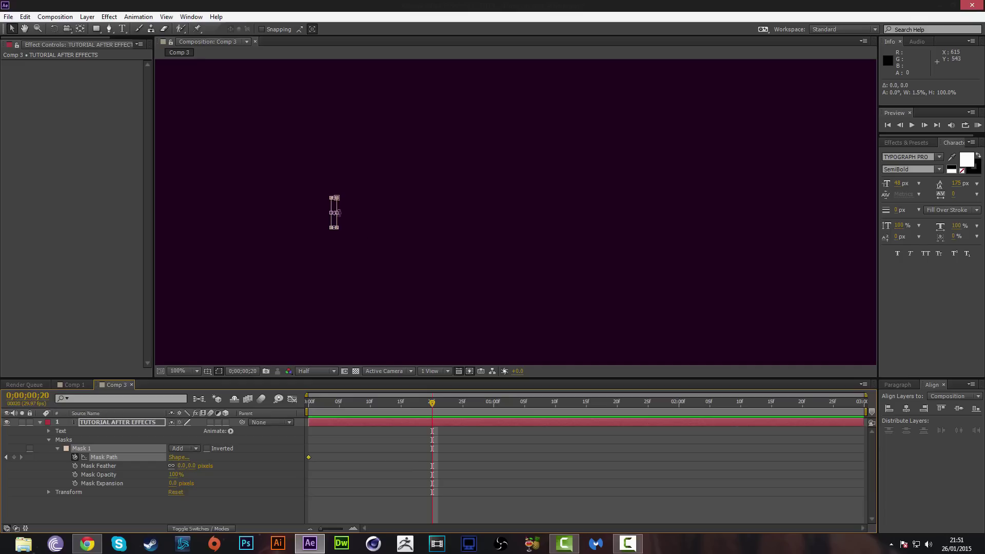
left_click_drag(339, 212, 717, 214)
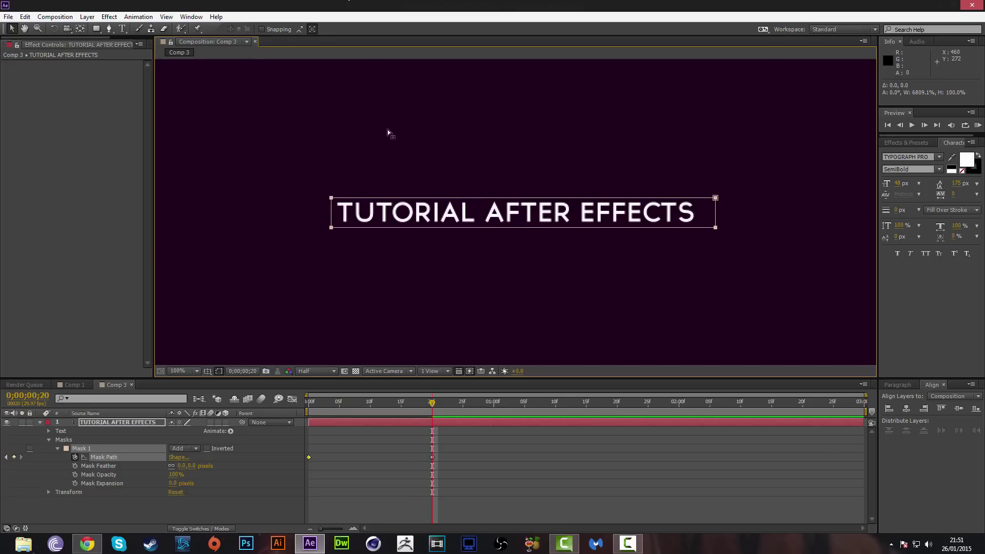
Scrub between 0;00;00;00 and 0;00;00;20 to review the mask reveal and its keyframes, ending at the first frame
left_click_drag(430, 404, 308, 405)
left_click(912, 308)
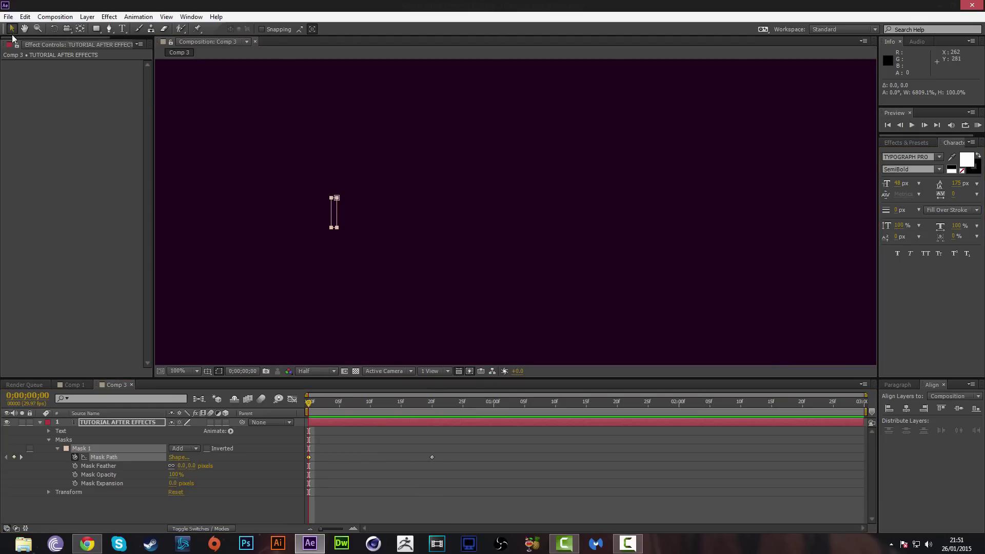
left_click(62, 180)
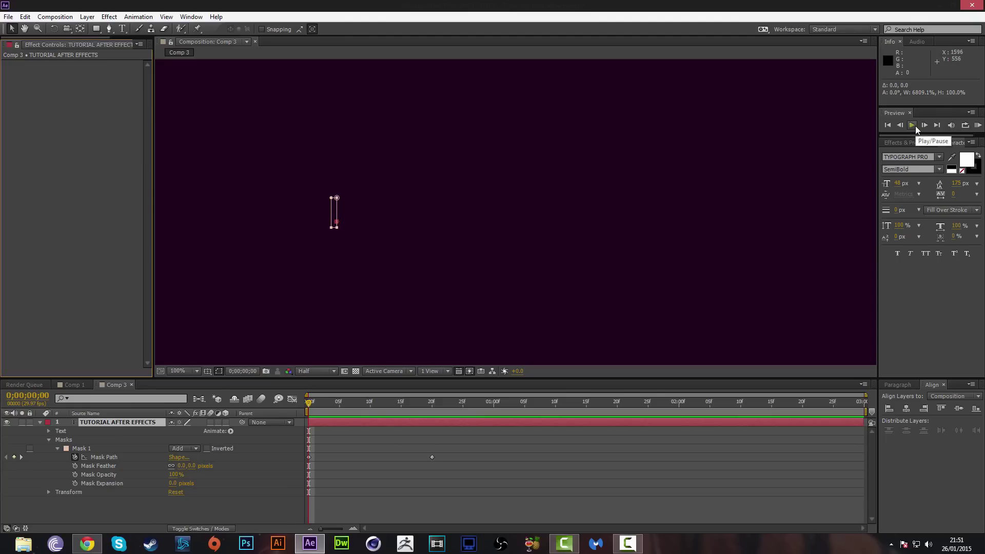
left_click_drag(309, 408, 431, 408)
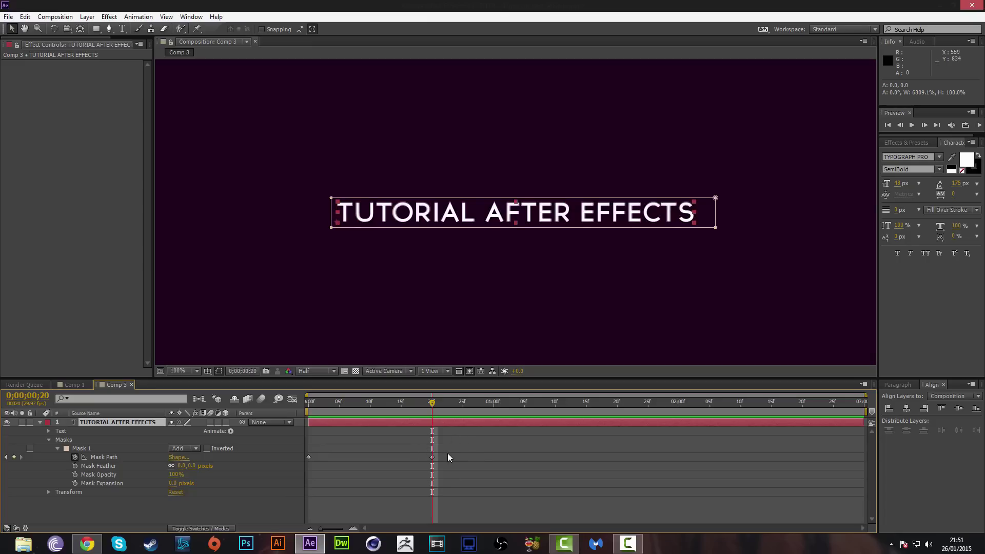
left_click_drag(464, 441, 421, 464)
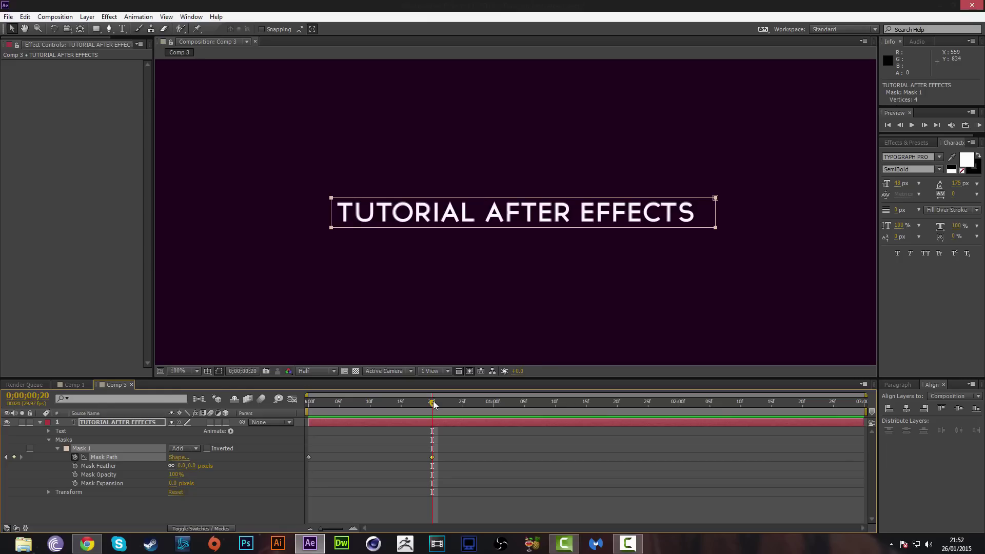
left_click_drag(436, 402, 239, 434)
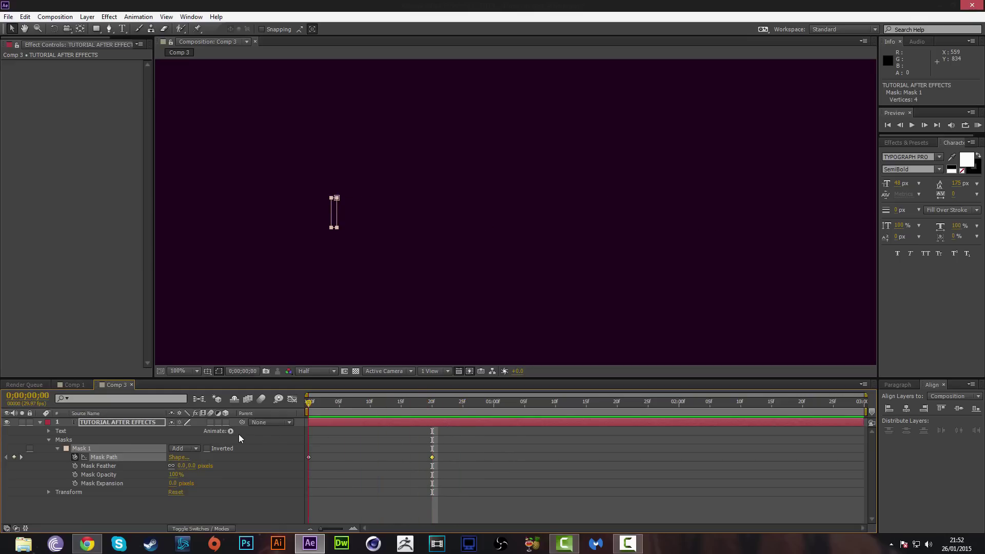
Collapse the text layer's mask properties and look at the Blinker layer in Comp 1 for reference before returning to Comp 3
left_click(58, 447)
left_click(49, 440)
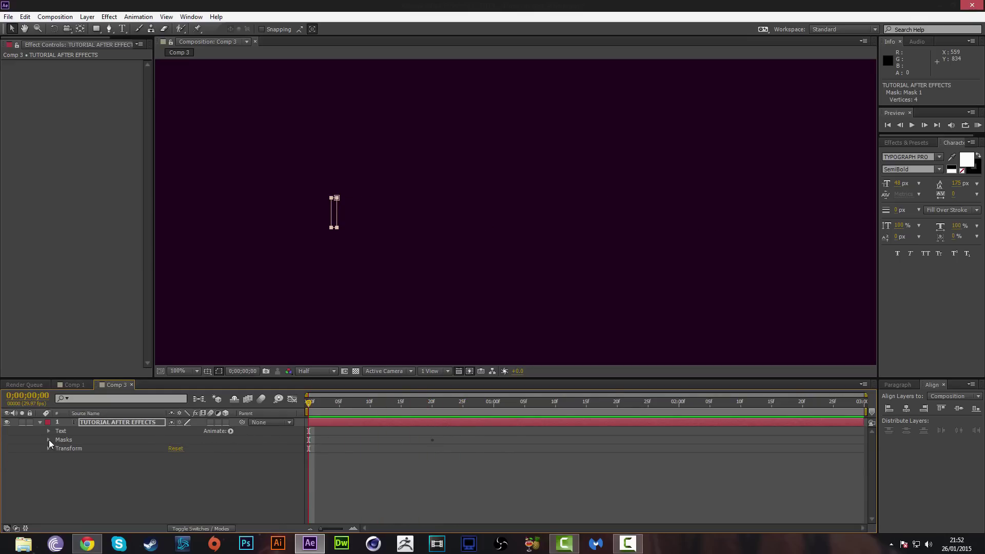
left_click(72, 385)
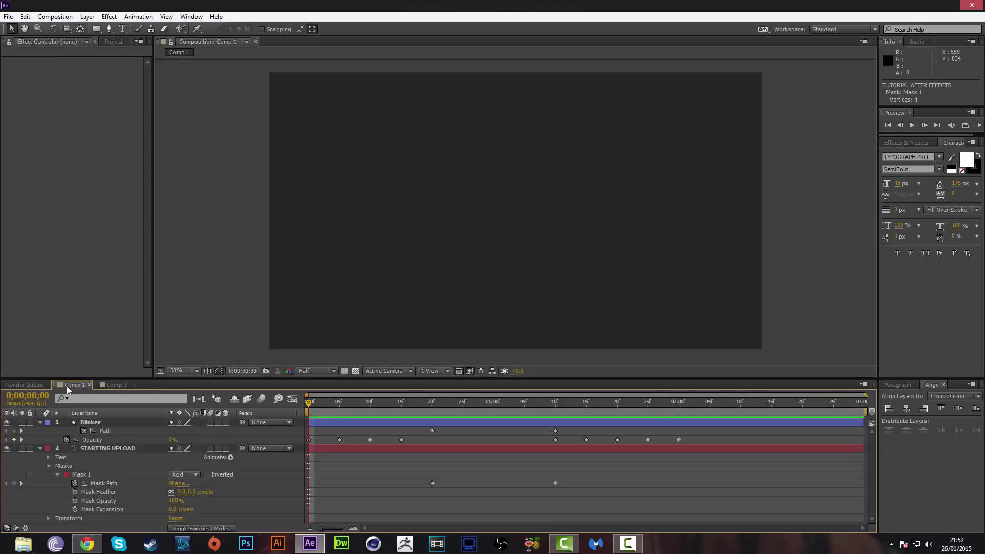
mouse_move(311, 403)
left_mouse_down()
mouse_move(352, 407)
mouse_move(309, 407)
left_mouse_up()
left_click(112, 385)
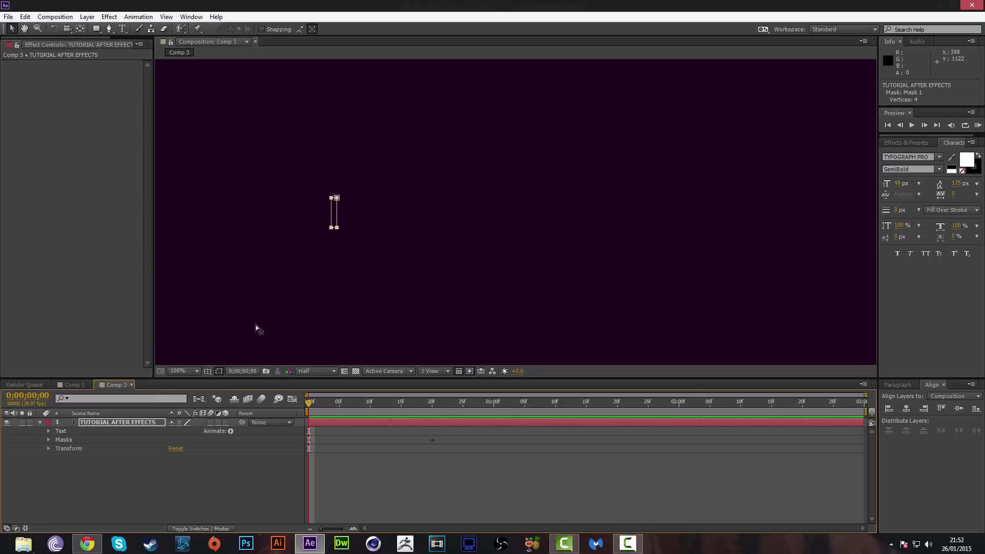
Deselect the text layer and draw a short vertical line with the Pen tool before the text, as a new shape layer
left_click(111, 31)
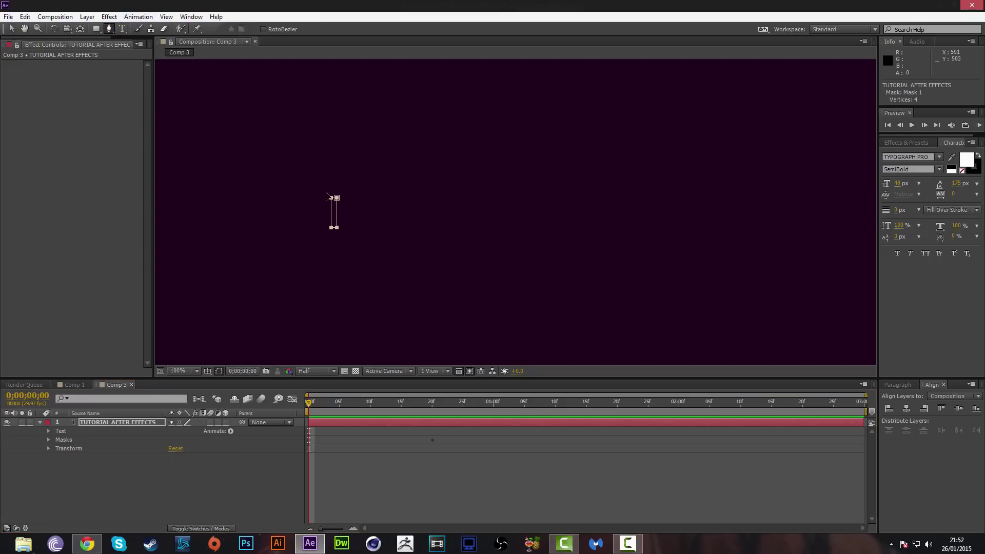
left_click(12, 31)
left_click(61, 229)
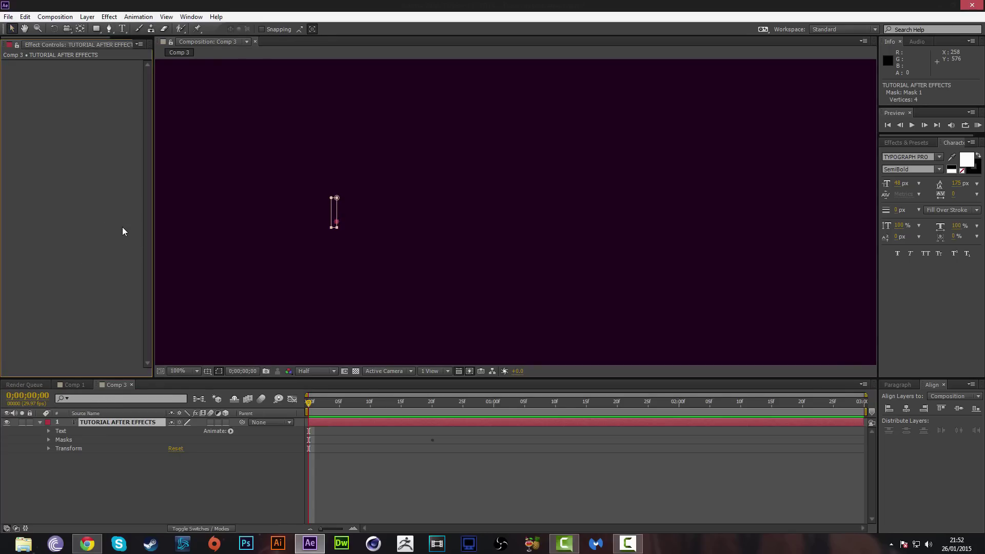
left_click(180, 262)
left_click(109, 29)
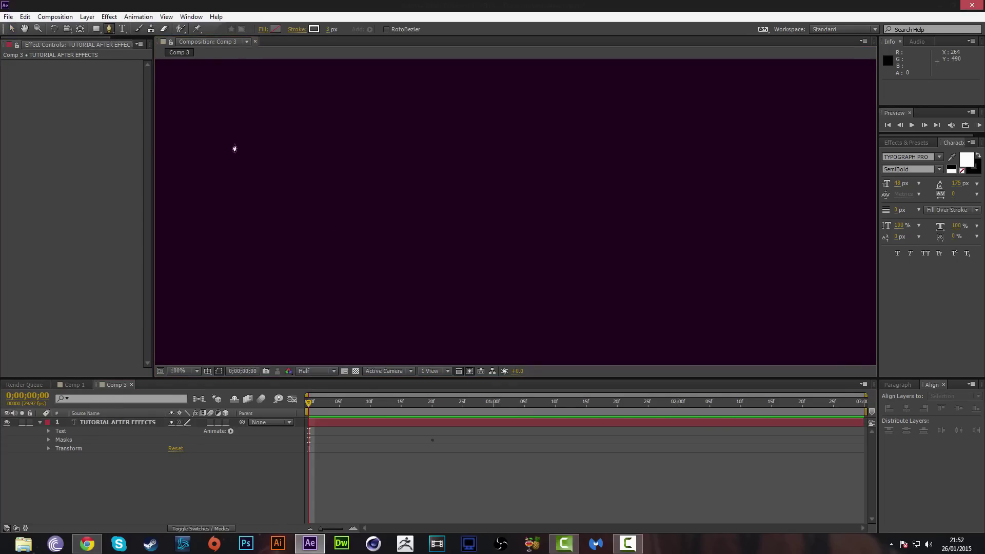
left_click(305, 180)
left_click(306, 219)
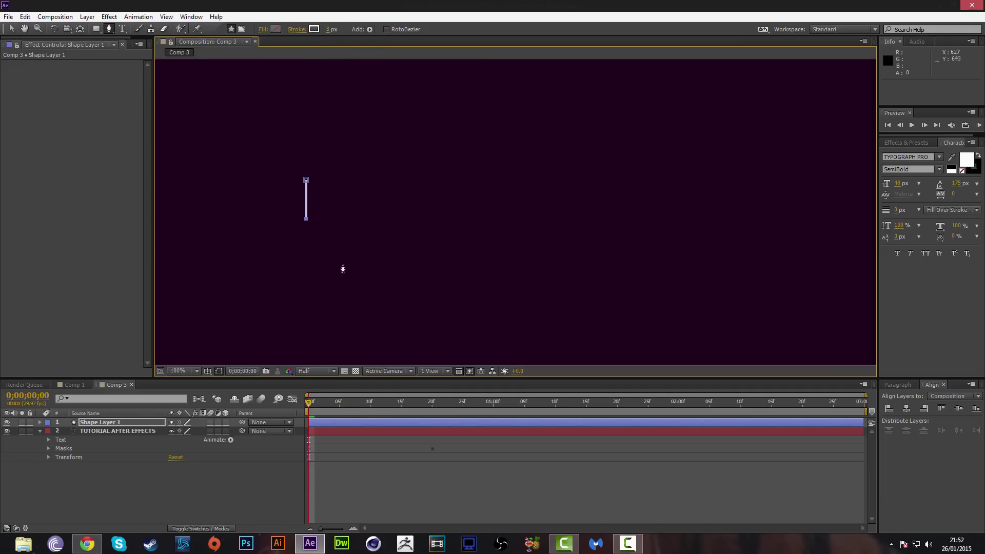
Using 0;00;00;08 as reference, place the vertical line just before the first letter, nudge it into alignment and return to 0;00;00;00
left_click_drag(308, 401, 357, 403)
left_click(11, 28)
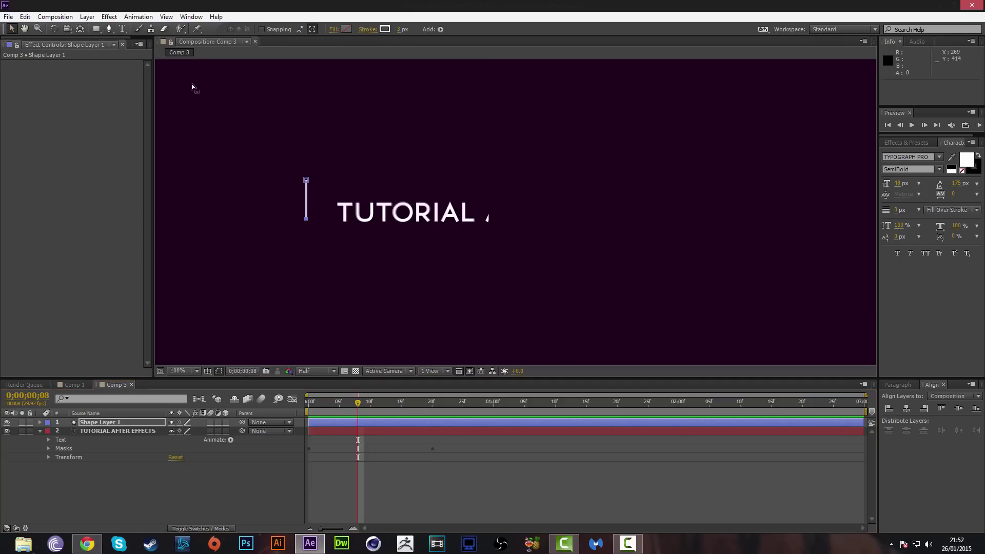
left_click_drag(308, 205, 332, 218)
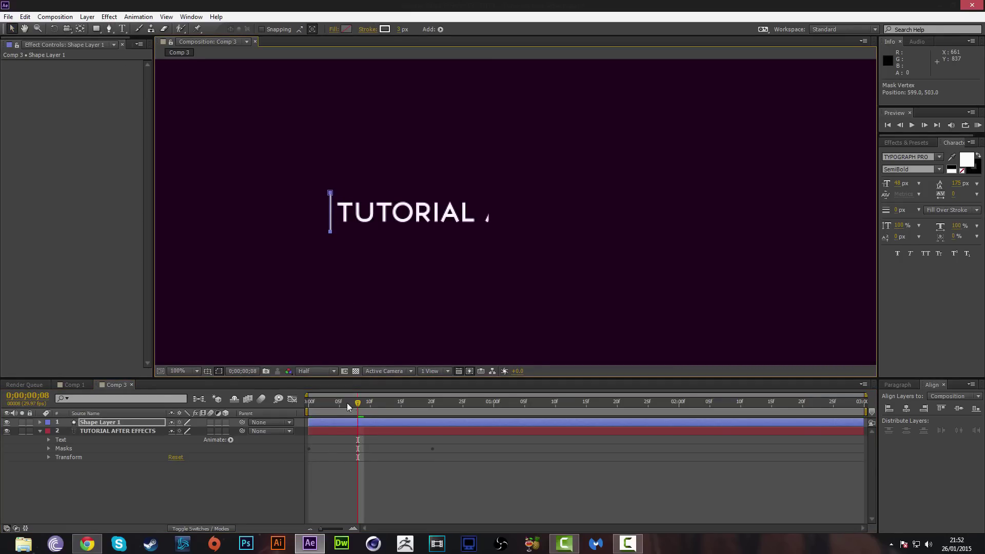
left_click(351, 490)
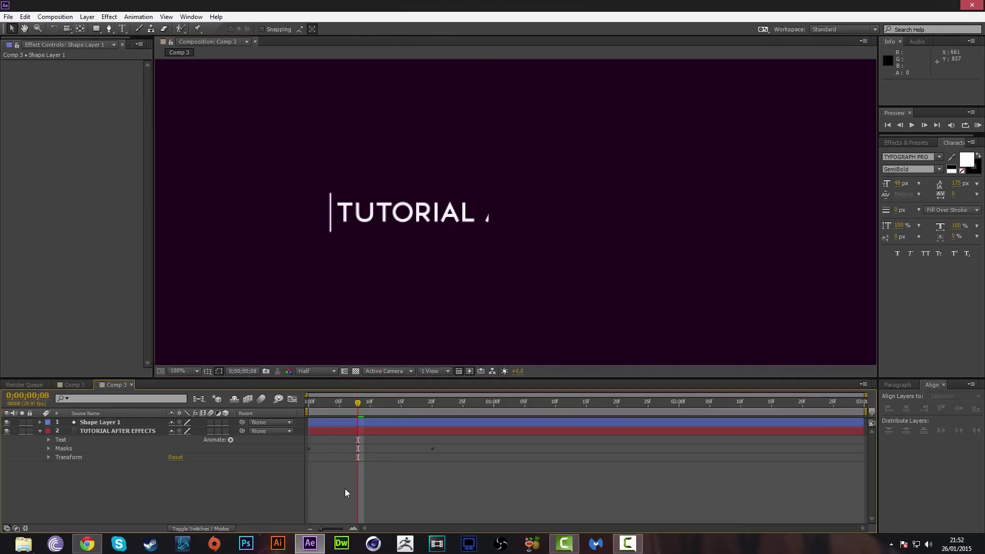
left_click(330, 219)
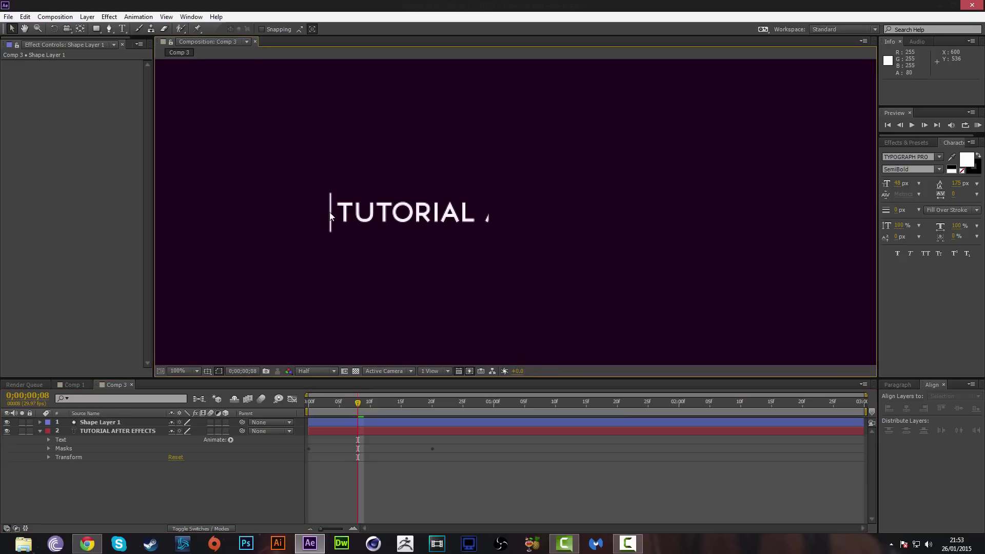
left_click(133, 421)
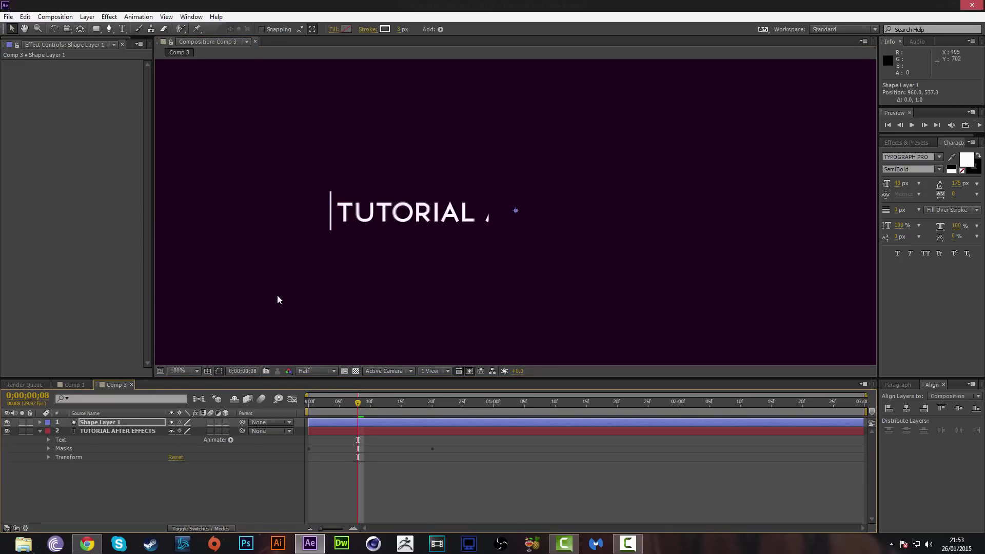
key("Up")
key("Right")
left_click(290, 263)
left_click_drag(360, 405, 291, 420)
Collapse the text layer's properties and rename the shape layer as Typing sign
left_click(39, 421)
left_click(92, 422)
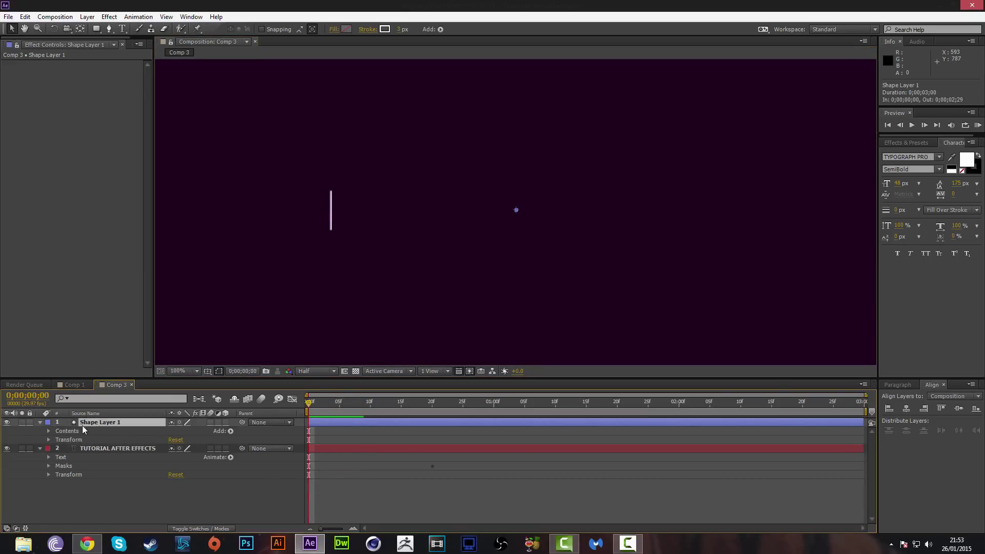
left_click(39, 449)
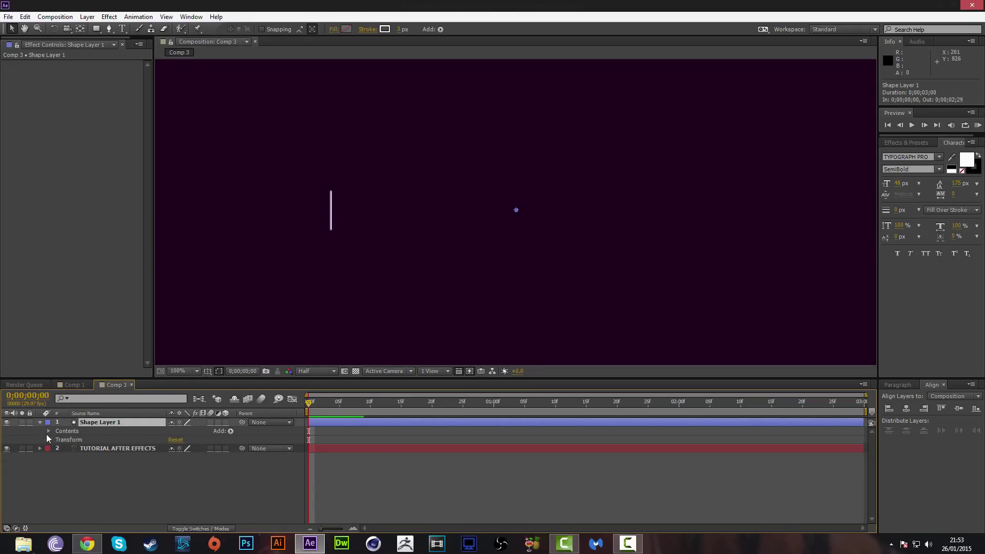
right_click(92, 422)
left_click(169, 412)
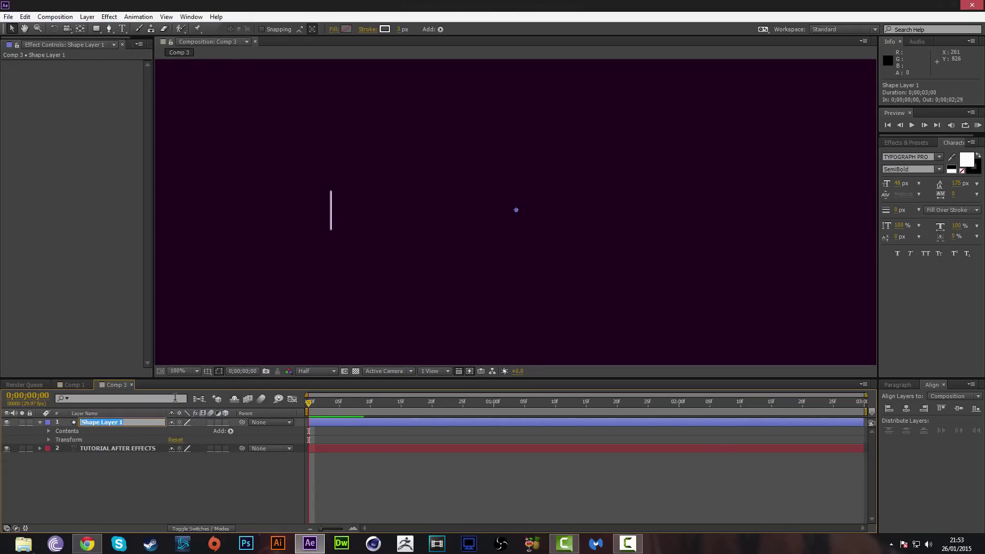
type("Typing")
type(" s")
type("yi")
key("BackSpace")
key("BackSpace")
type("ign")
key("Return")
Enable keyframing for the line's Path at 0;00;00;00 and move the line past the last letter at 0;00;00;20
left_click(48, 431)
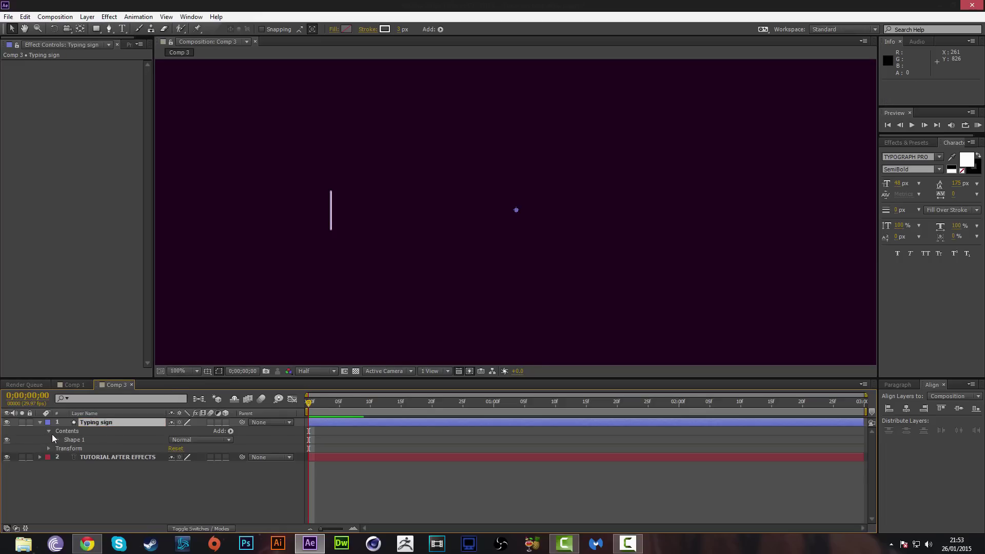
left_click(57, 439)
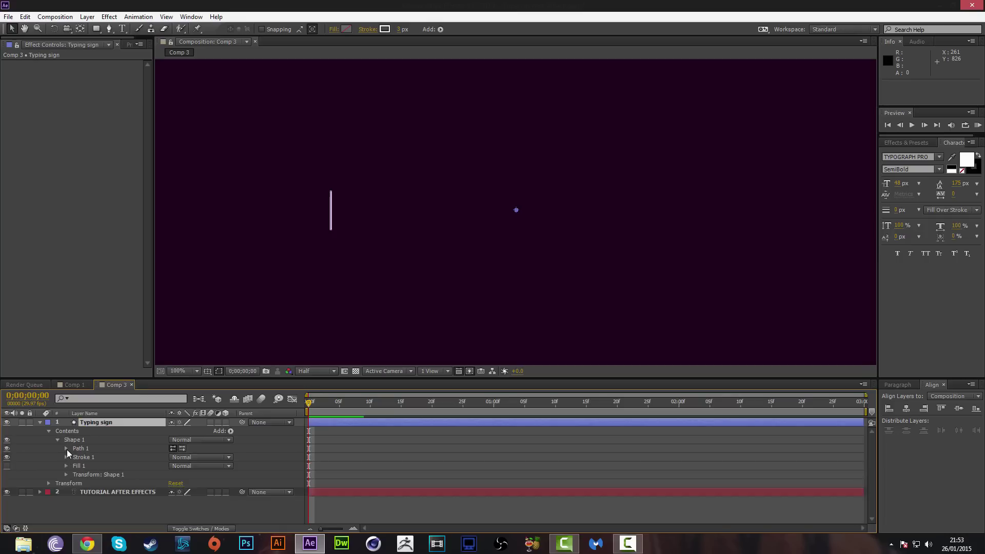
left_click(66, 448)
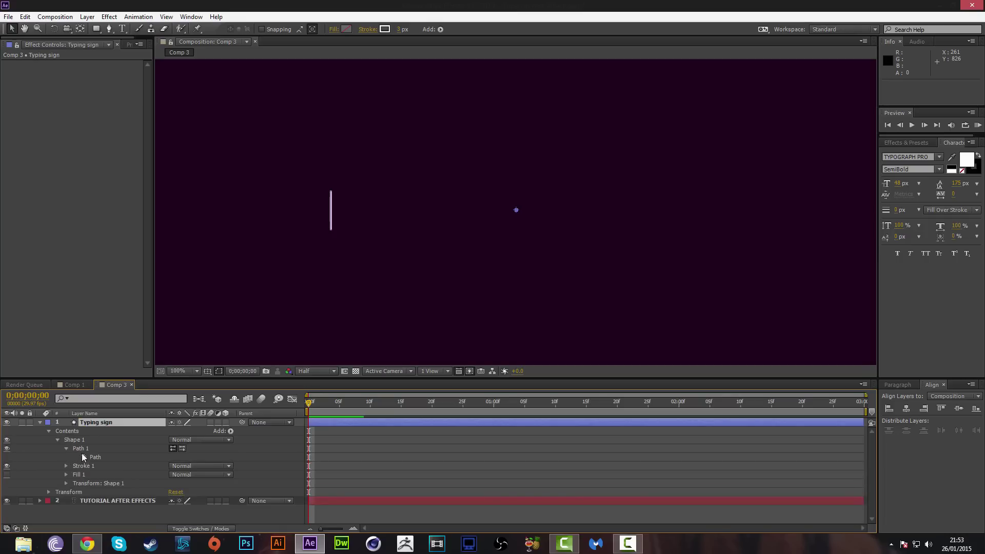
left_click(84, 456)
left_click_drag(310, 403, 432, 407)
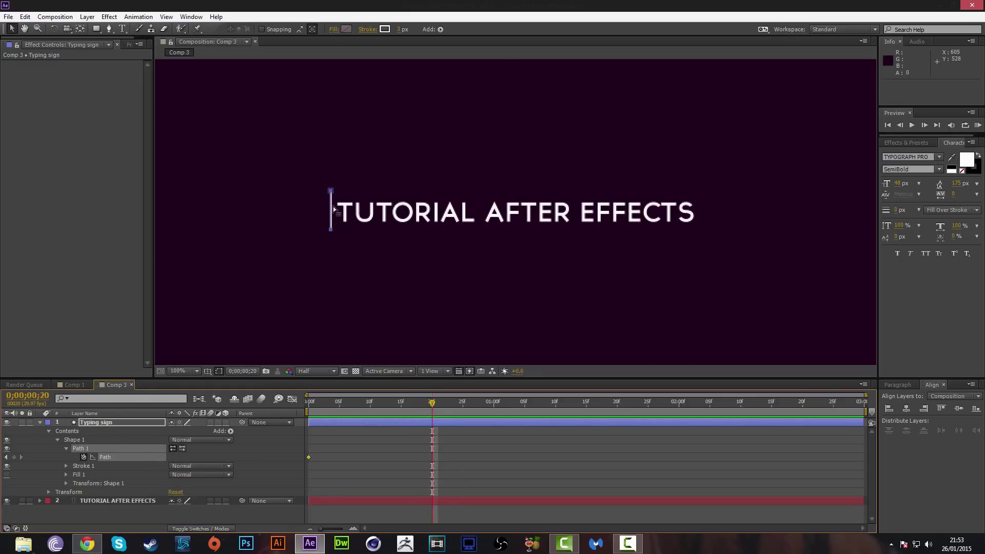
left_click_drag(337, 209, 708, 218)
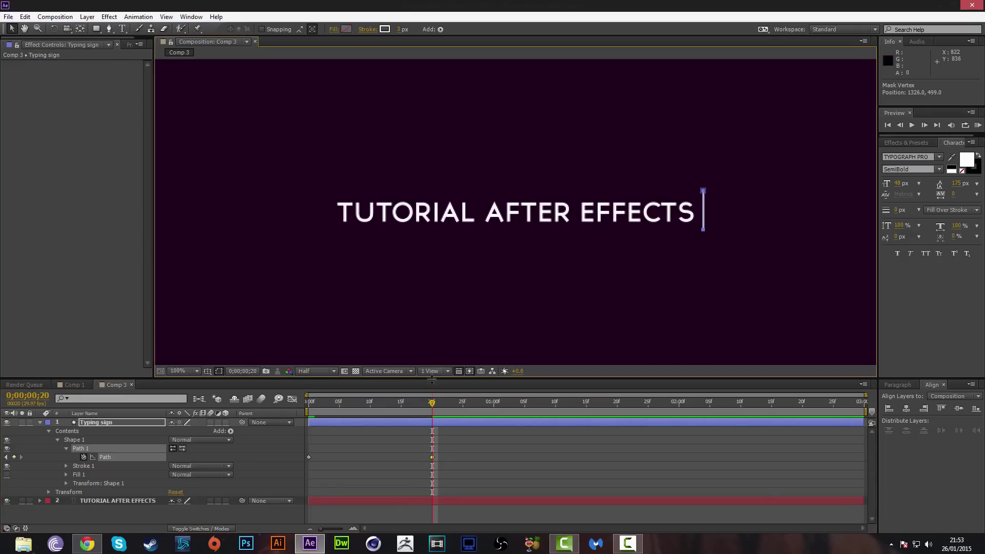
Play and scrub the reveal to compare the cursor line's movement with the text layer's mask edge
left_click_drag(433, 404, 407, 419)
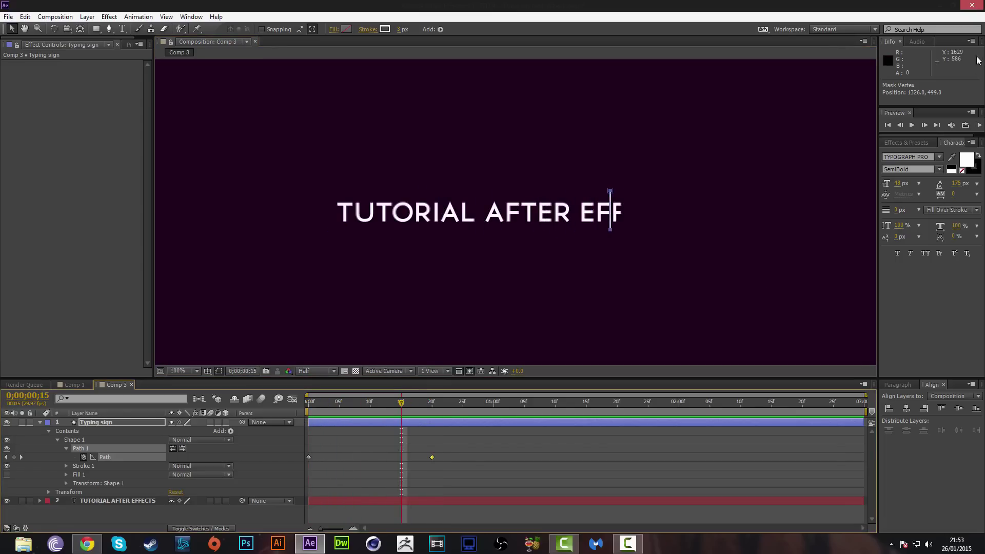
left_click(910, 124)
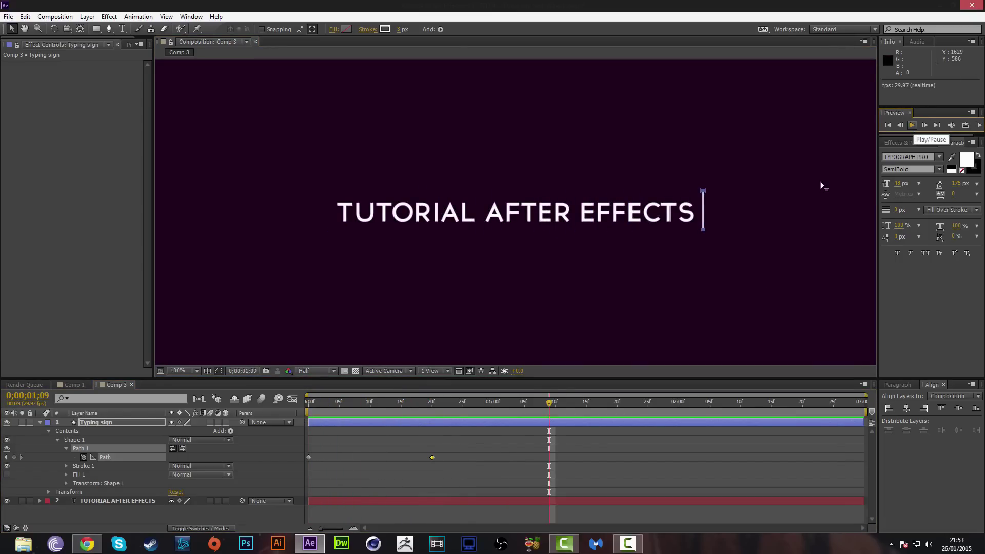
left_click_drag(548, 406, 312, 420)
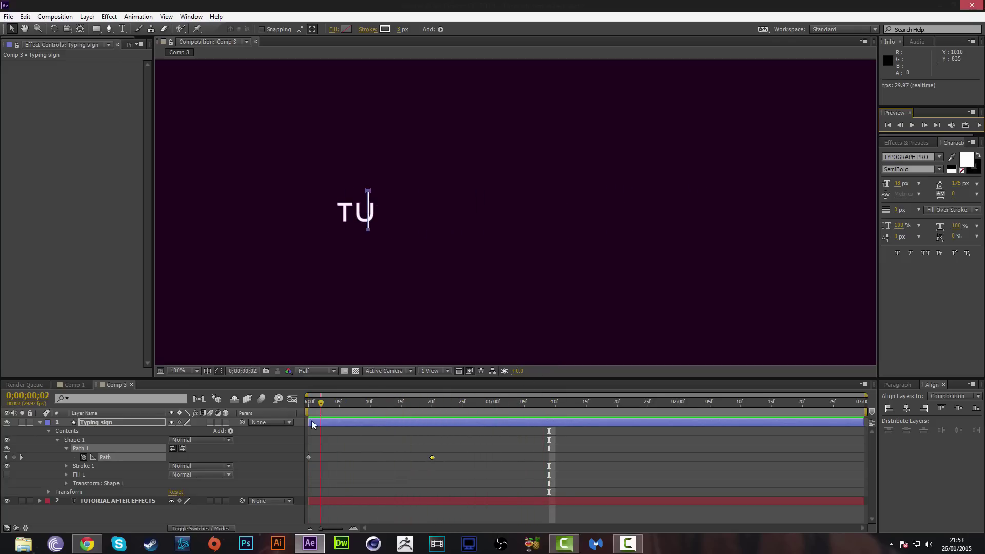
left_click(40, 501)
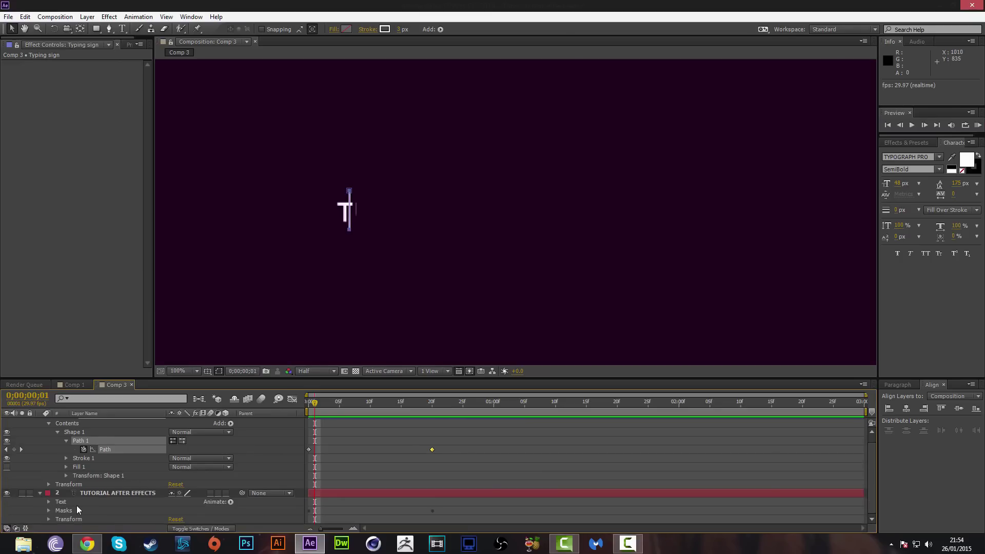
left_click(62, 511)
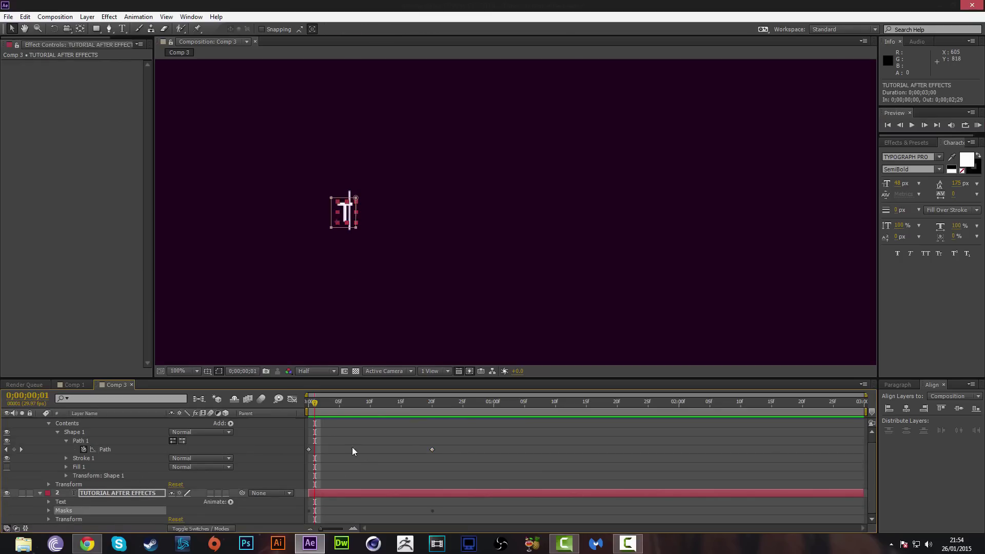
Reveal the text layer's Mask Path and narrow the mask at 0;00;00;20 so its right edge aligns with the cursor line
left_click_drag(315, 403, 432, 406)
left_click_drag(449, 440, 403, 460)
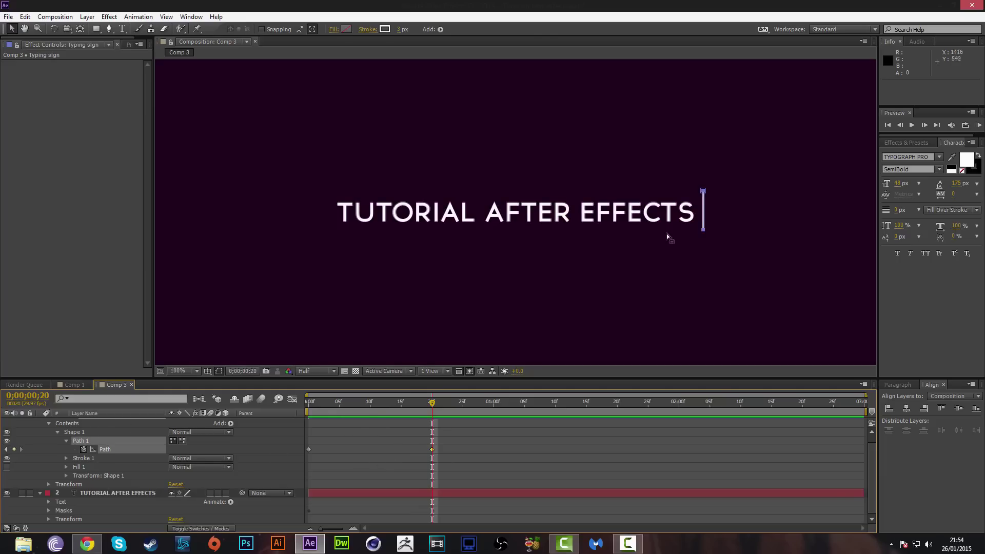
left_click(64, 510)
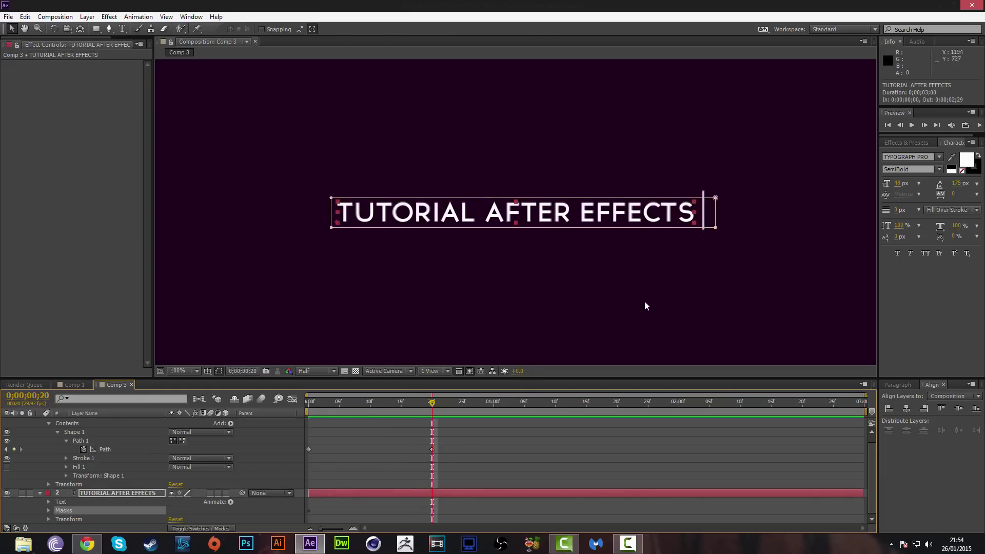
key("F2")
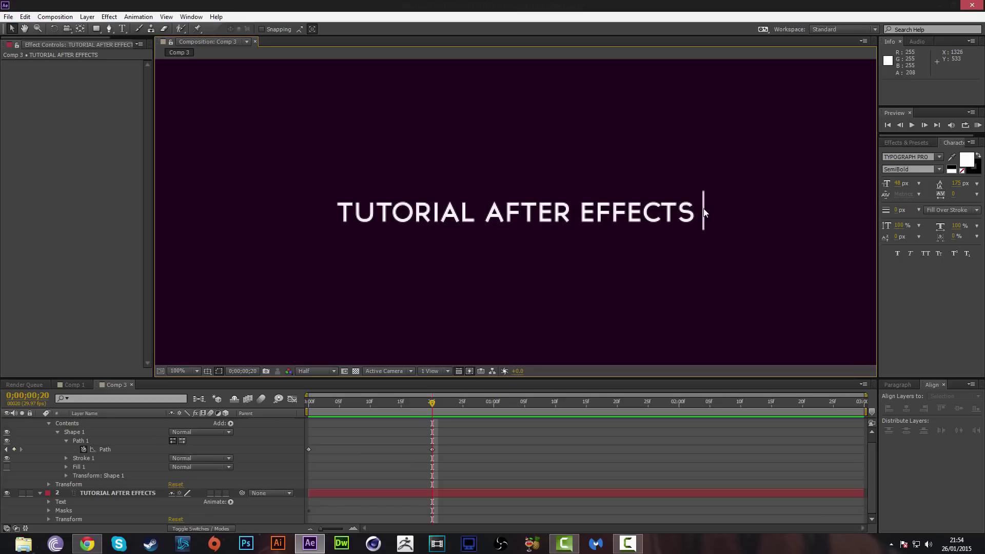
left_click(66, 511)
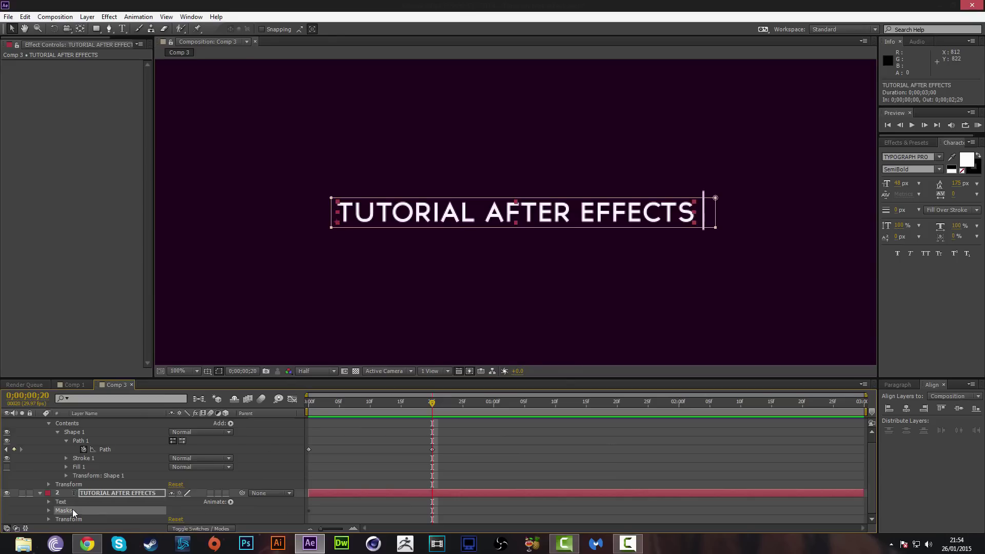
key("ctrl+t")
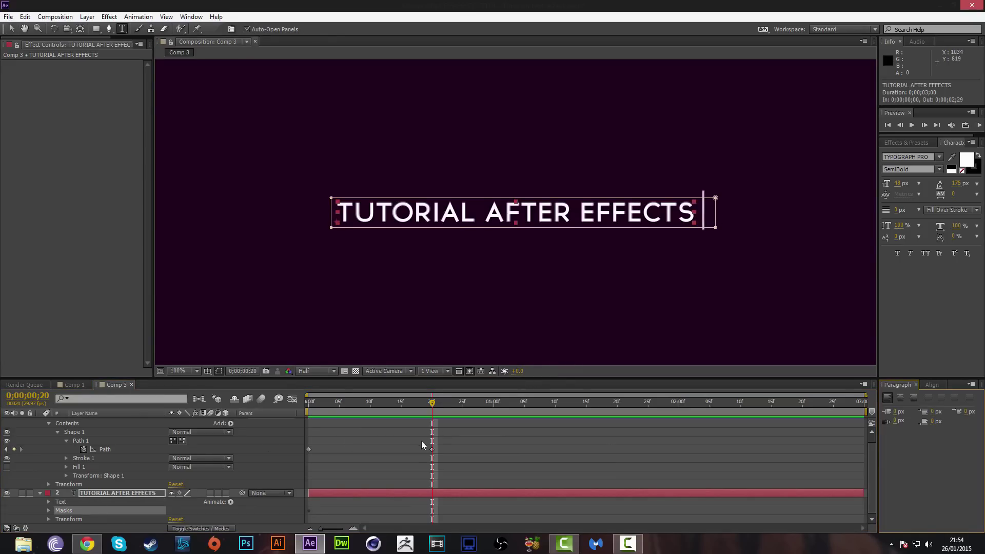
left_click(100, 494)
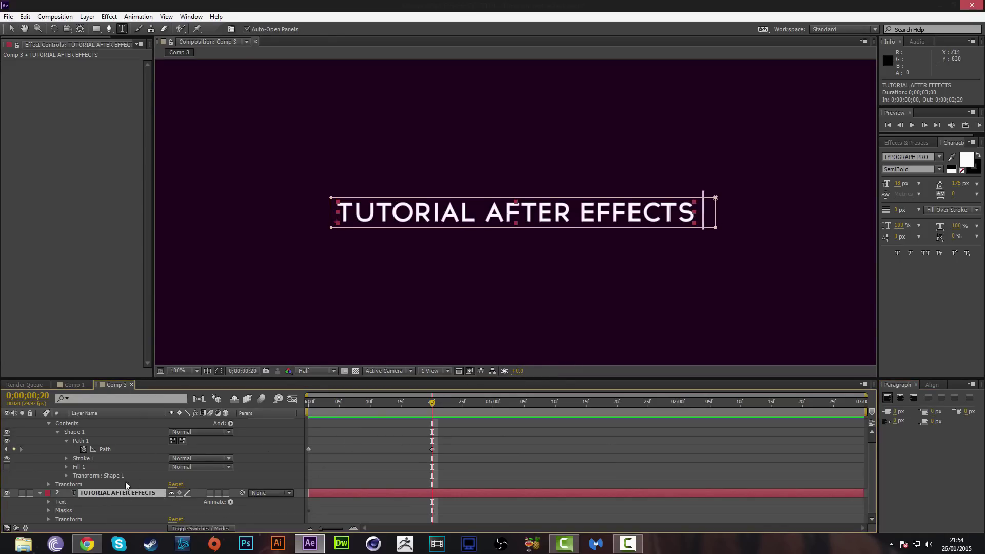
key("m")
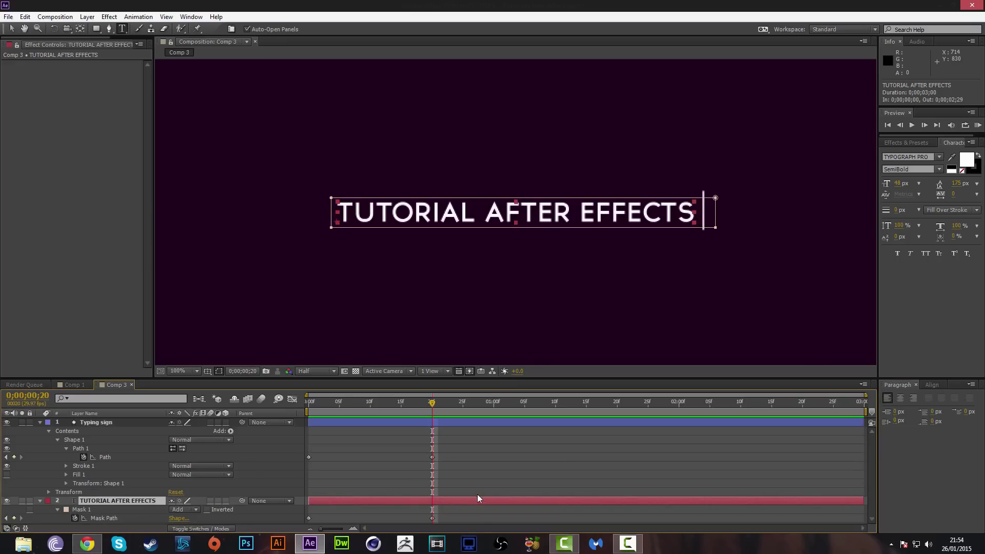
left_click(433, 518)
key("v")
left_click_drag(715, 214, 703, 211)
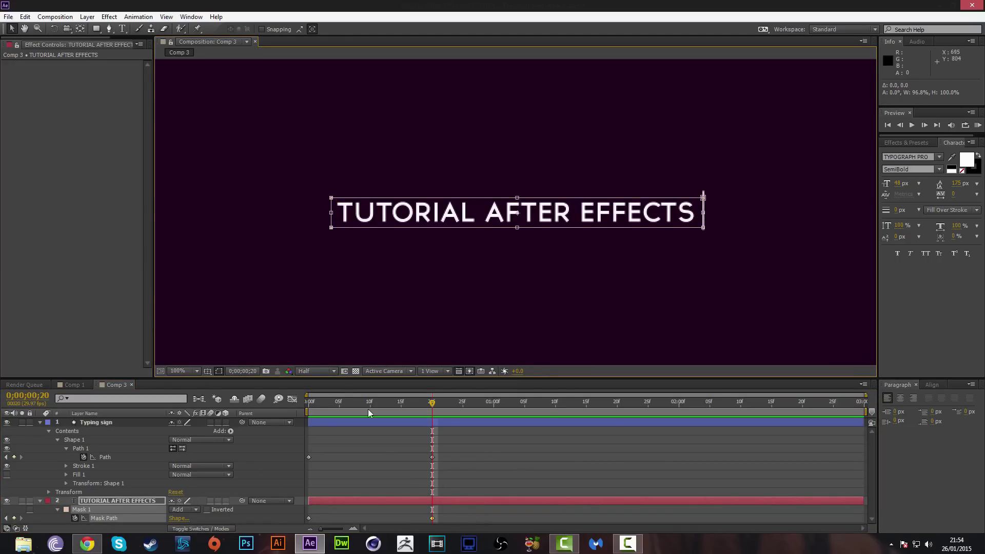
Nudge the Typing sign layer about 8 px to the right, scrubbing the first frames to match it with the mask edge
left_click_drag(431, 401, 296, 415)
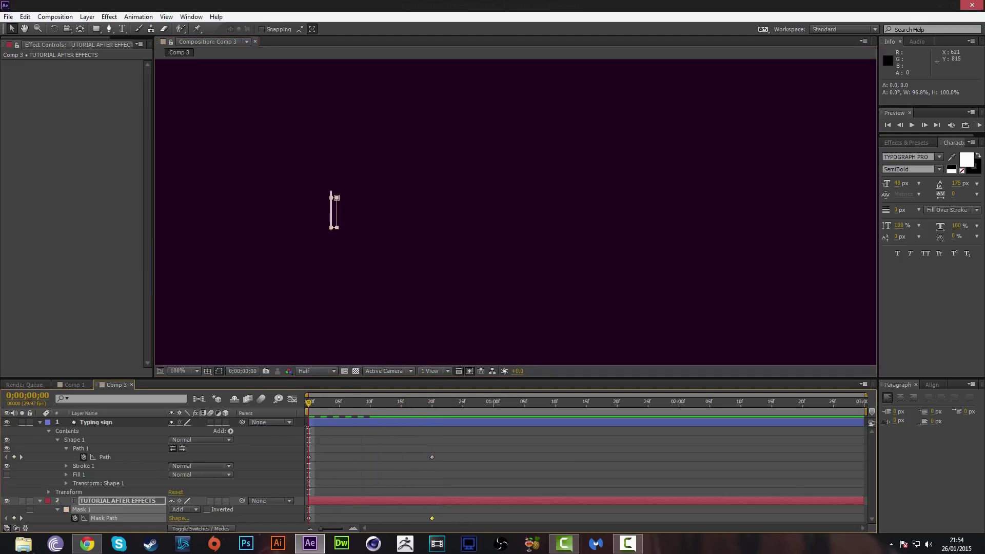
left_click(88, 423)
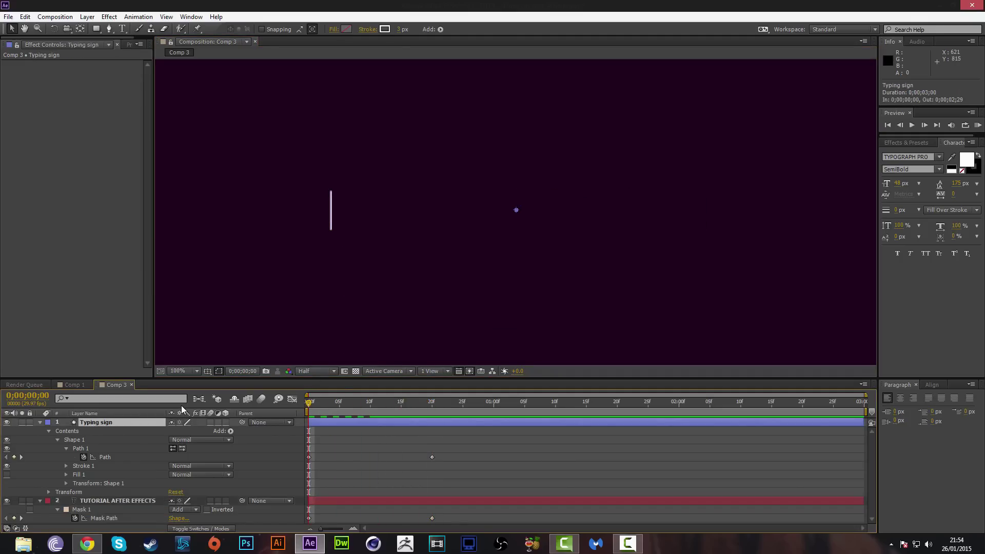
key("ctrl+t")
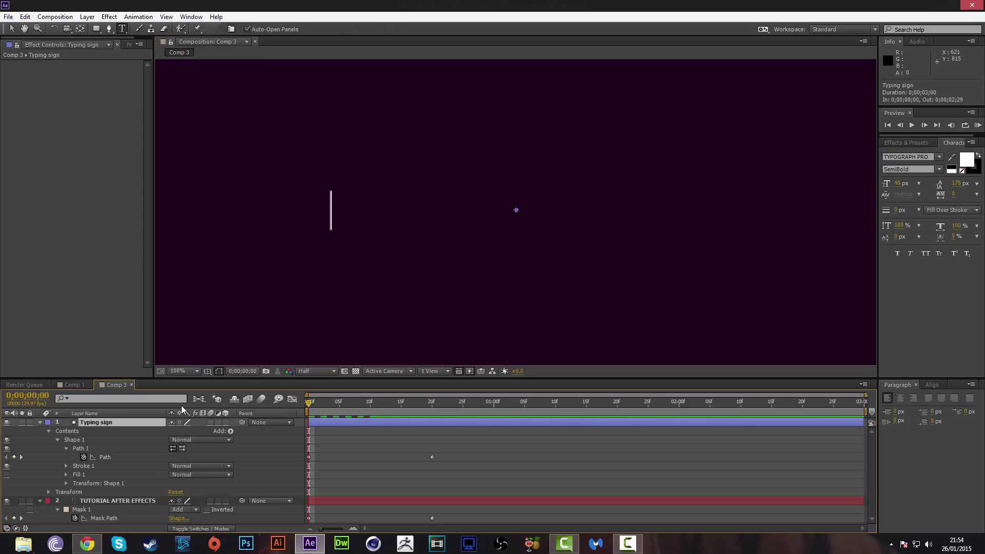
key("Right")
key("Right")
key("Right")
key("Right")
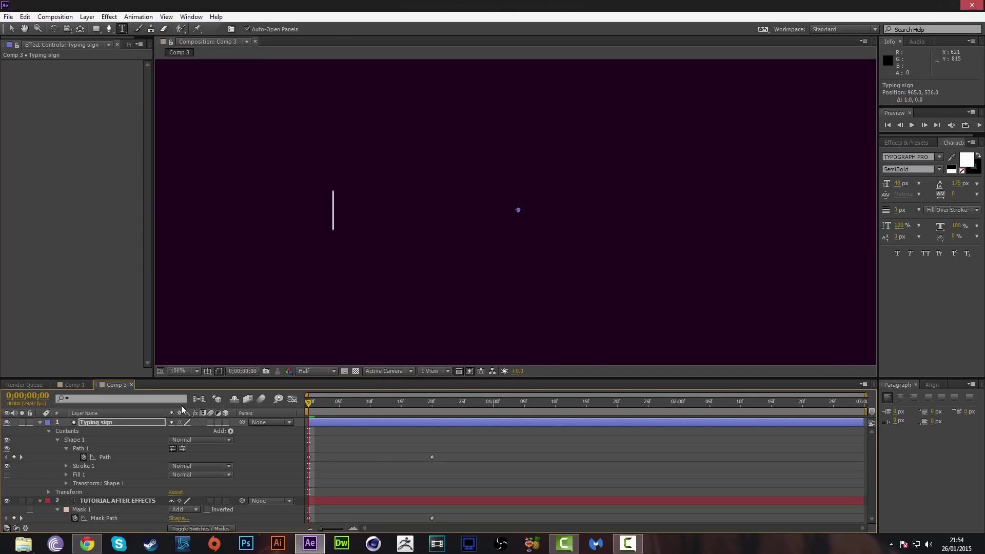
left_click_drag(309, 405, 270, 419)
key("Right")
key("Right")
left_click_drag(309, 408, 241, 420)
key("Down")
key("Up")
key("Right")
key("Right")
Preview the adjusted reveal, collapse the properties of both layers and return to 0;00;00;00
left_click(912, 125)
key("space")
left_click_drag(312, 403, 327, 404)
left_click(40, 422)
left_click(40, 432)
left_click_drag(327, 403, 314, 404)
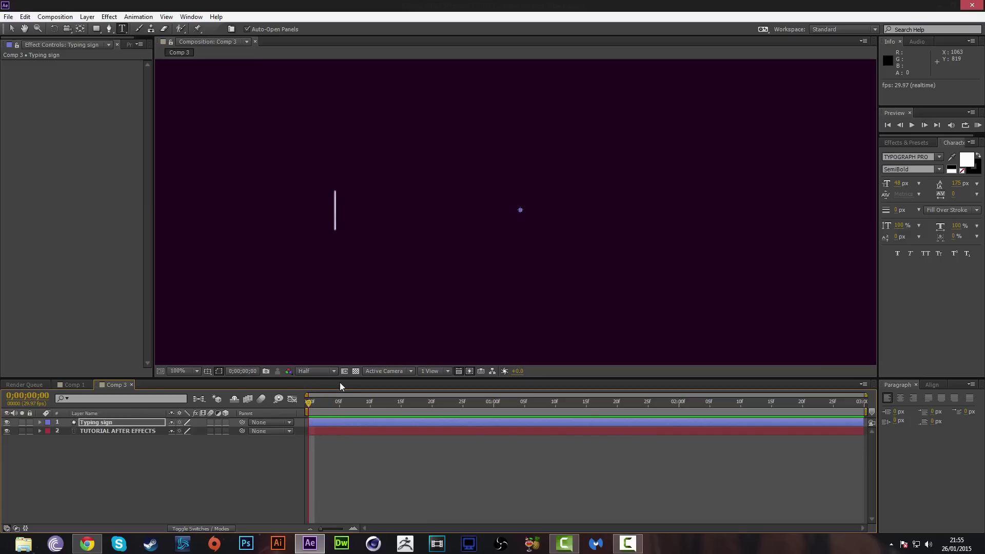
Scrub the finished example in Comp 1 for reference, return to Comp 3 and preview its text reveal from the start
left_click(72, 385)
left_click_drag(310, 408, 657, 415)
key("Home")
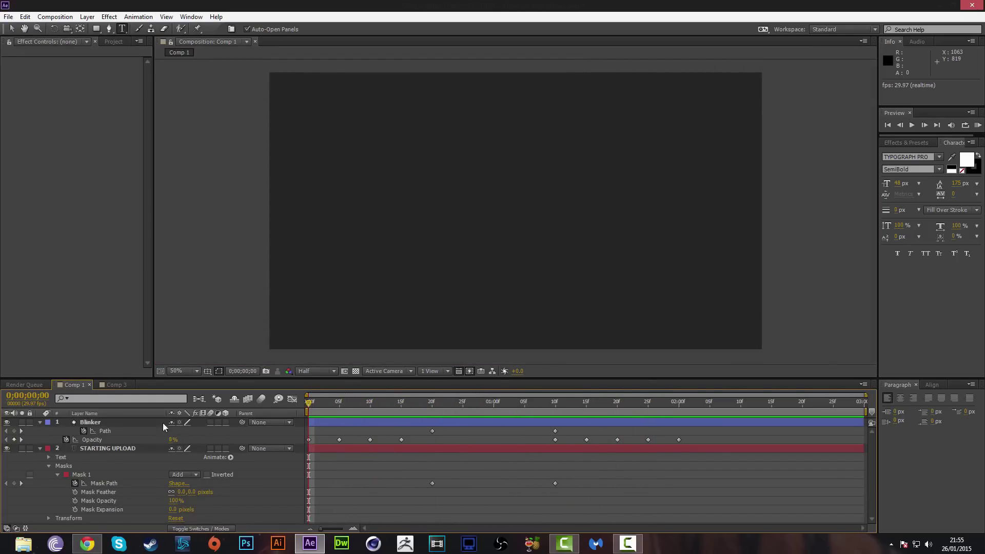
left_click(113, 385)
left_click_drag(310, 403, 370, 407)
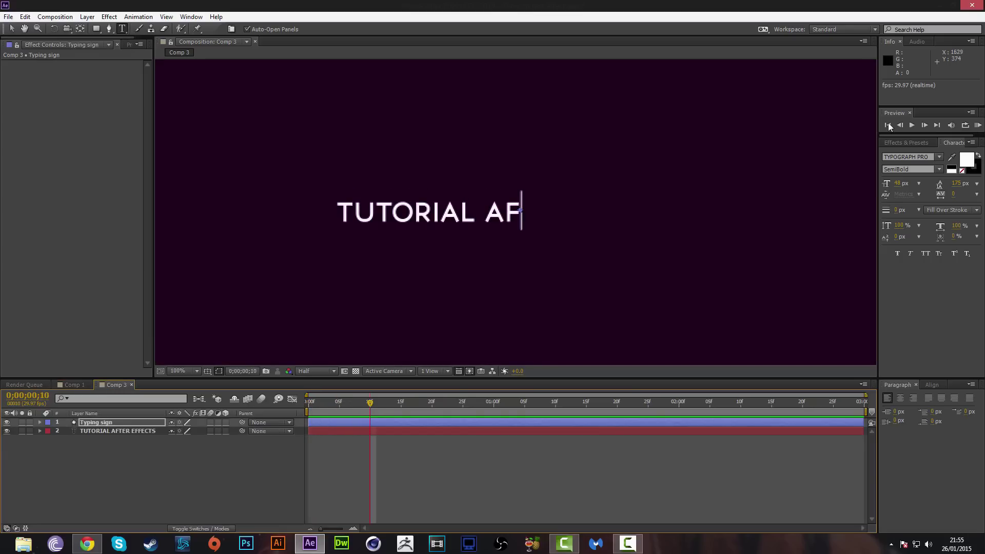
left_click(912, 125)
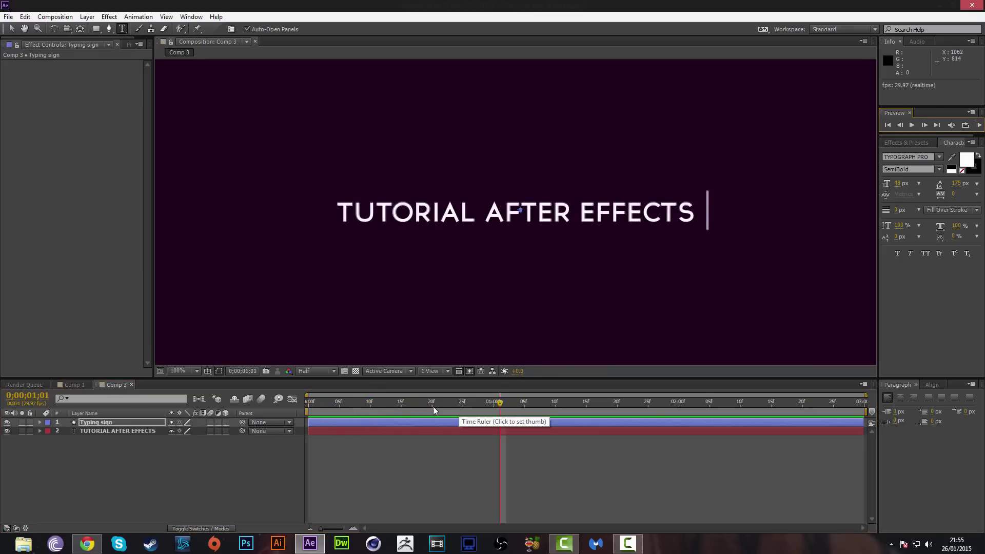
key("Home")
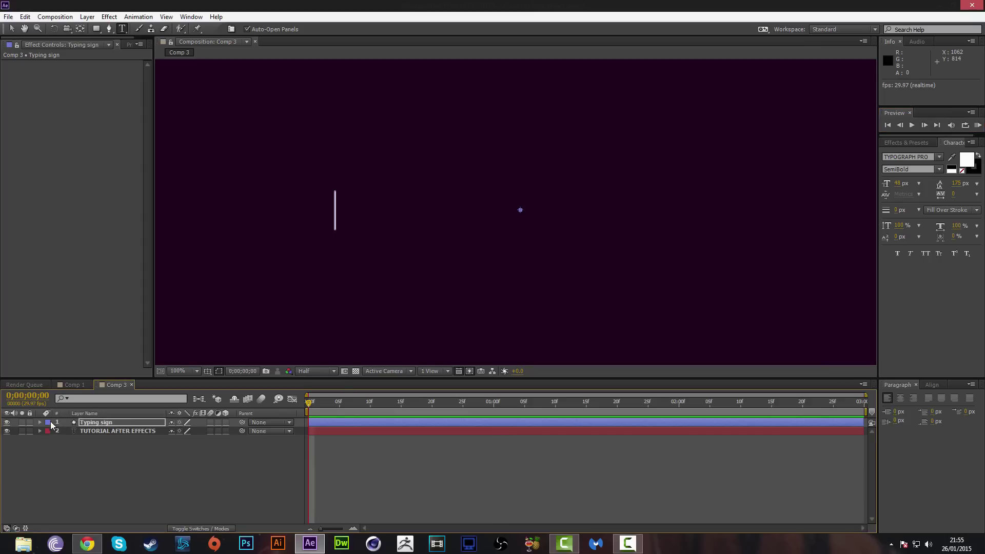
Reveal the keyframed properties of the Typing sign and TUTORIAL AFTER EFFECTS layers at 0;00;00;00
left_click(103, 424)
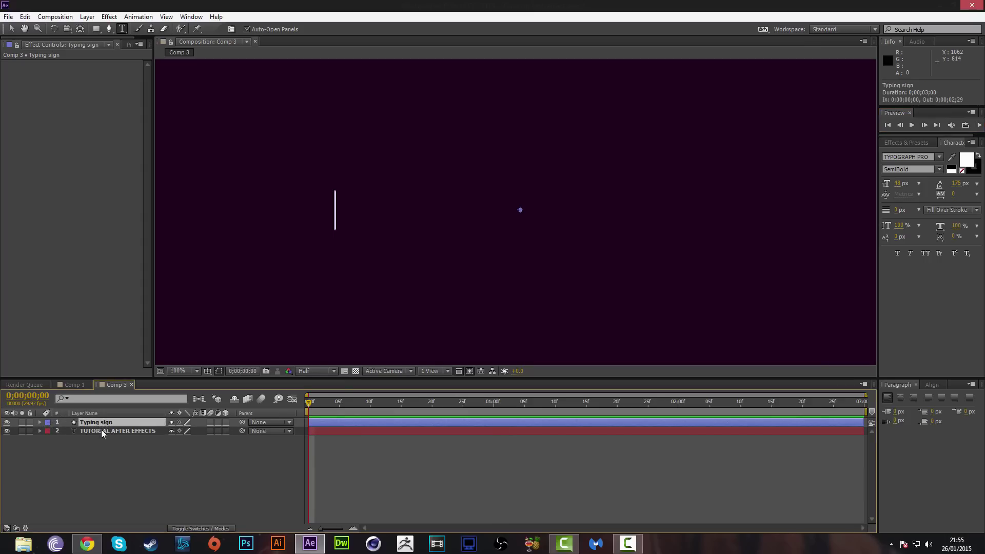
left_click(100, 430, "shift")
key("u")
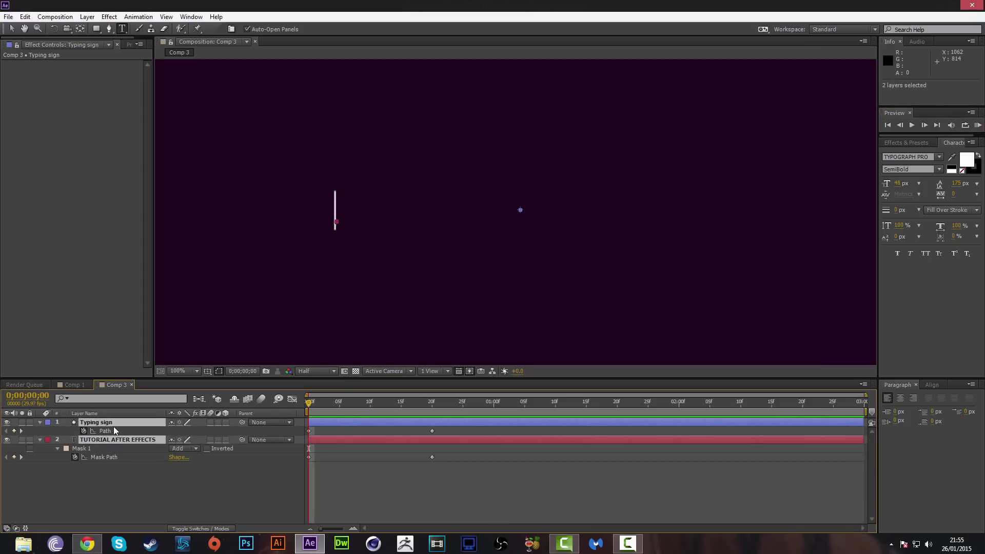
Try slowing the reveal by moving both layers' end keyframes to 0;00;01;12, preview it, and undo the move
left_click(431, 431)
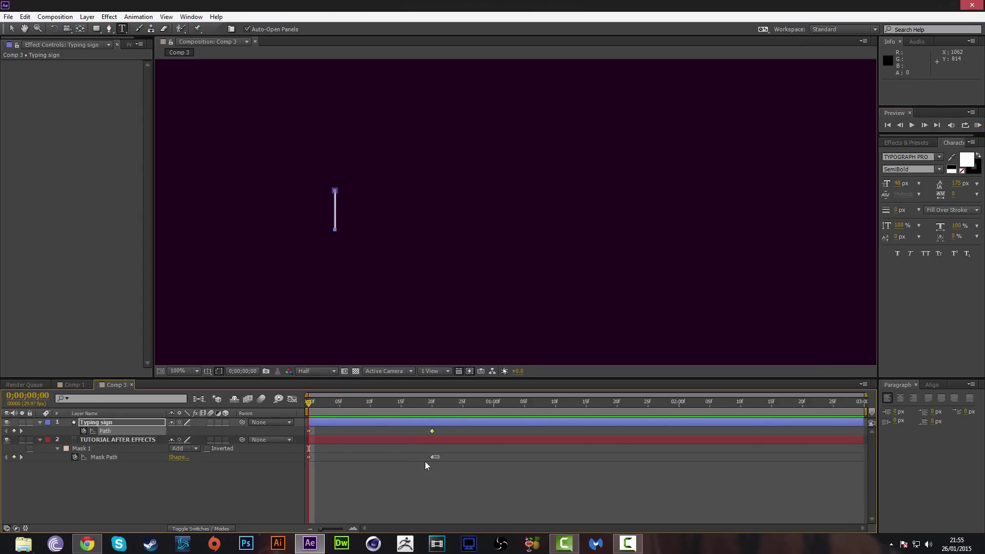
left_click_drag(432, 457, 567, 457)
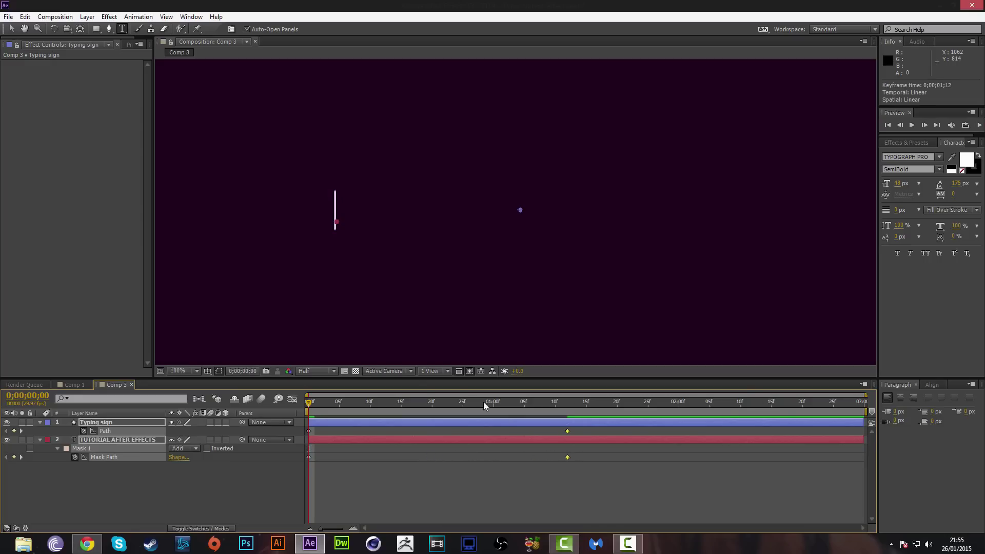
left_click(912, 126)
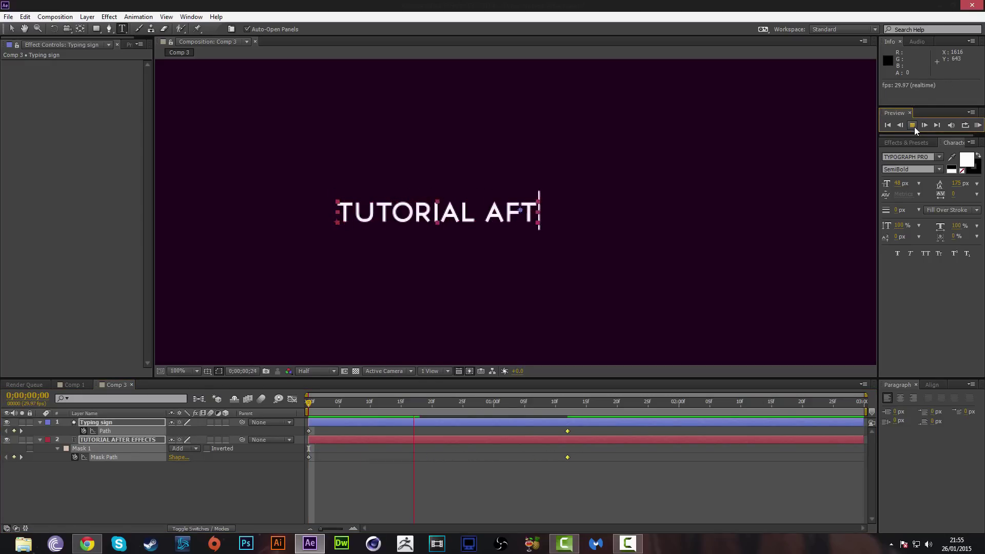
key("ctrl+z")
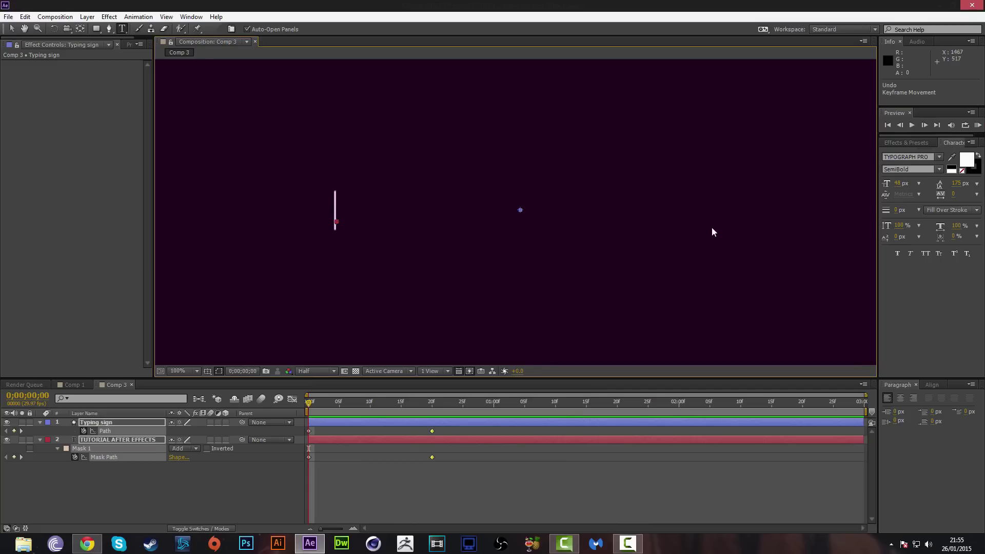
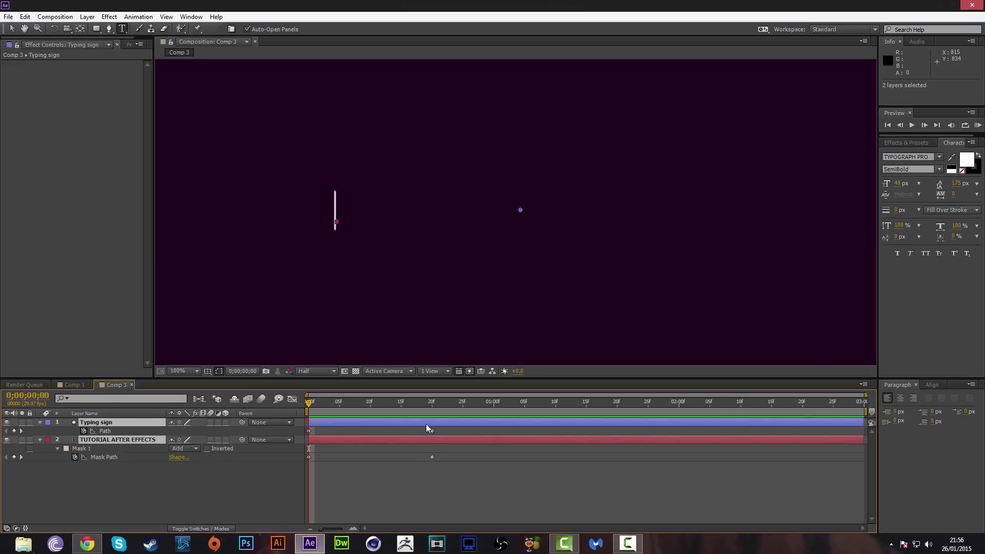
Move all Path and Mask Path keyframes together so the reveal runs from 0;00;00;20 to 0;00;01;10, and return to the first frame
left_click_drag(446, 432, 331, 434)
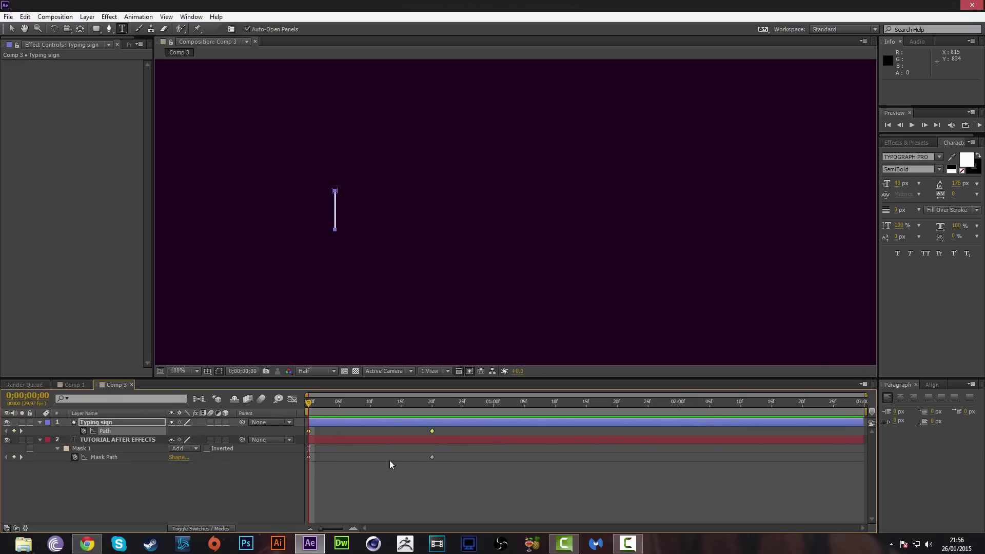
left_click_drag(461, 460, 272, 460)
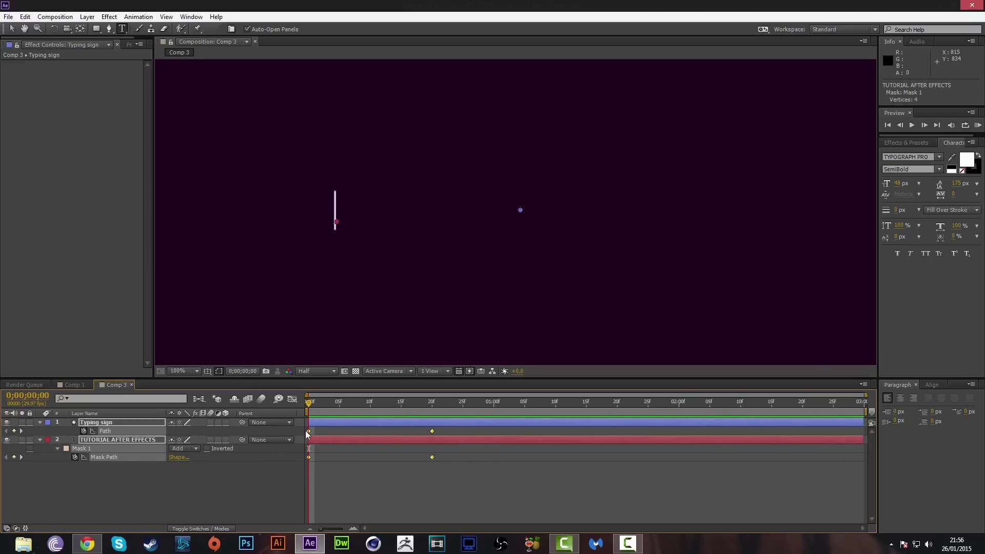
left_click_drag(310, 433, 432, 435)
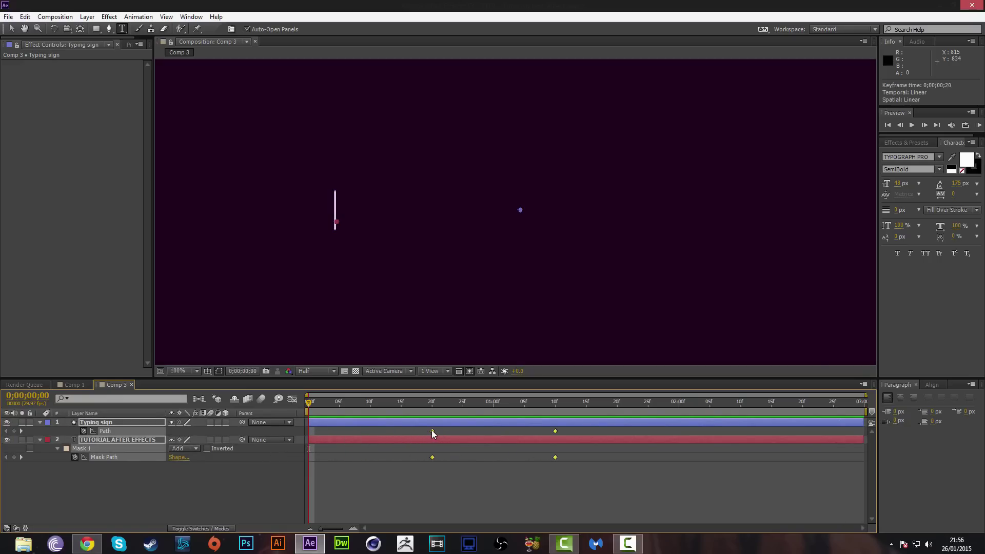
left_click(433, 403)
left_click_drag(431, 408, 408, 404)
key("Home")
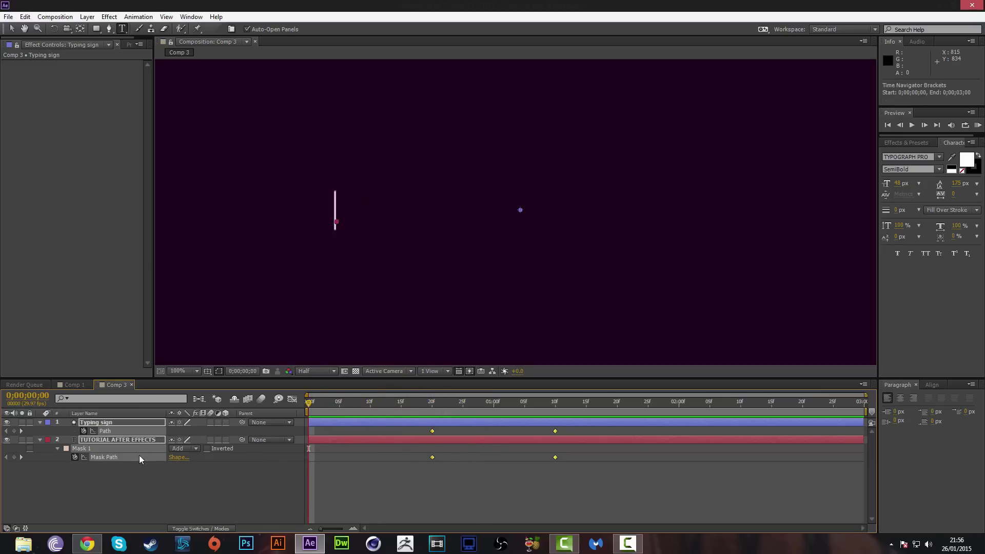
Expand the Typing sign layer's Transform properties and enable Opacity keyframing at 0;00;00;00
left_click(98, 424, "ctrl")
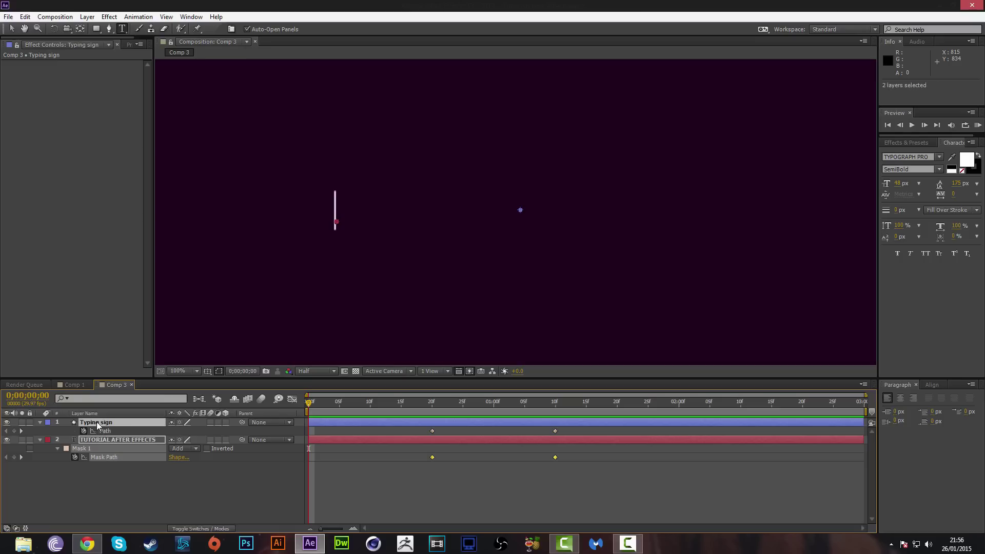
left_click(40, 422)
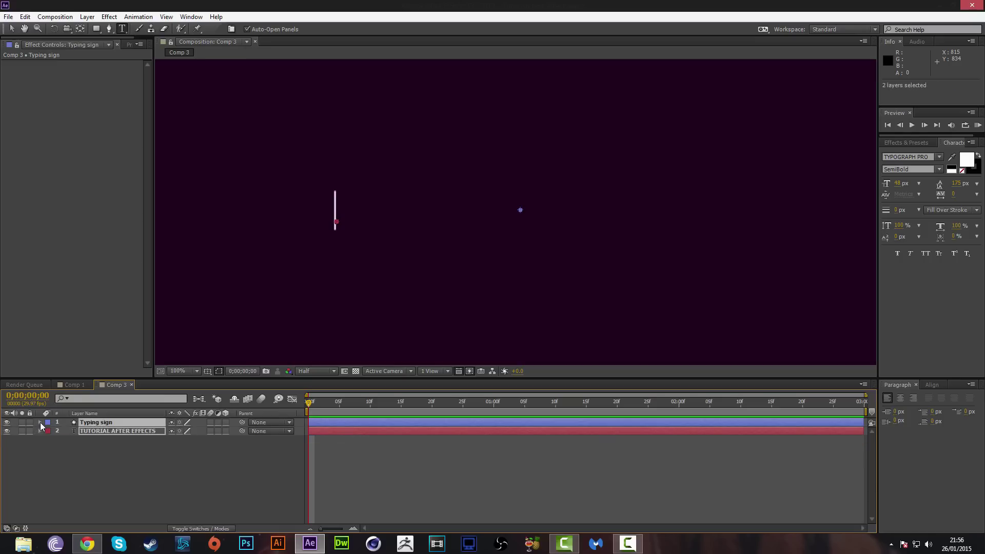
left_click(40, 423)
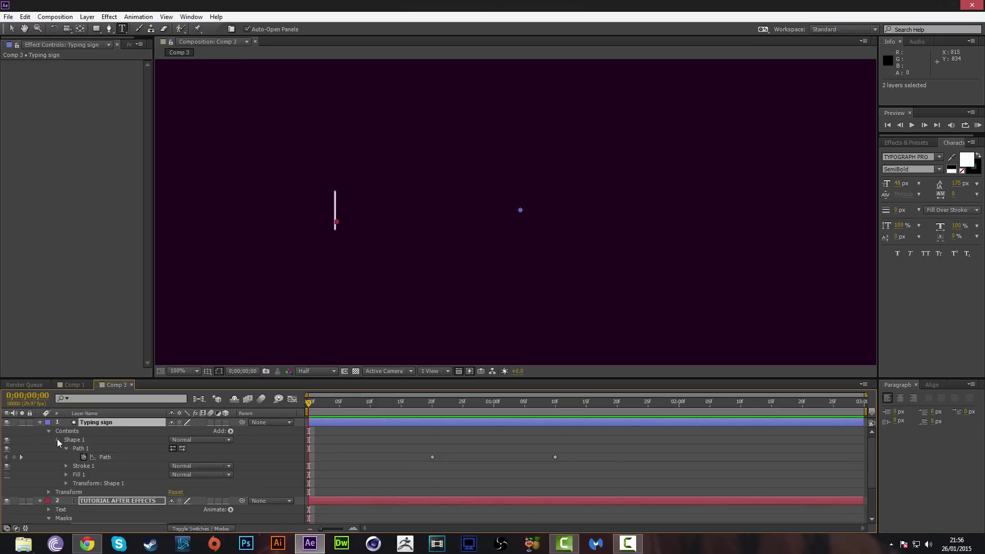
left_click(57, 440)
left_click(48, 431)
left_click(48, 431)
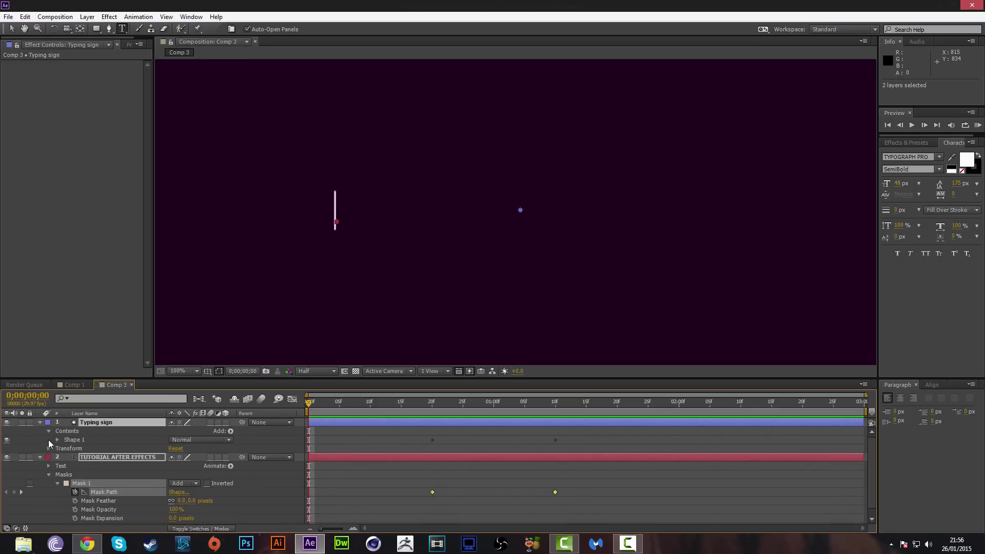
left_click(48, 431)
left_click(48, 440)
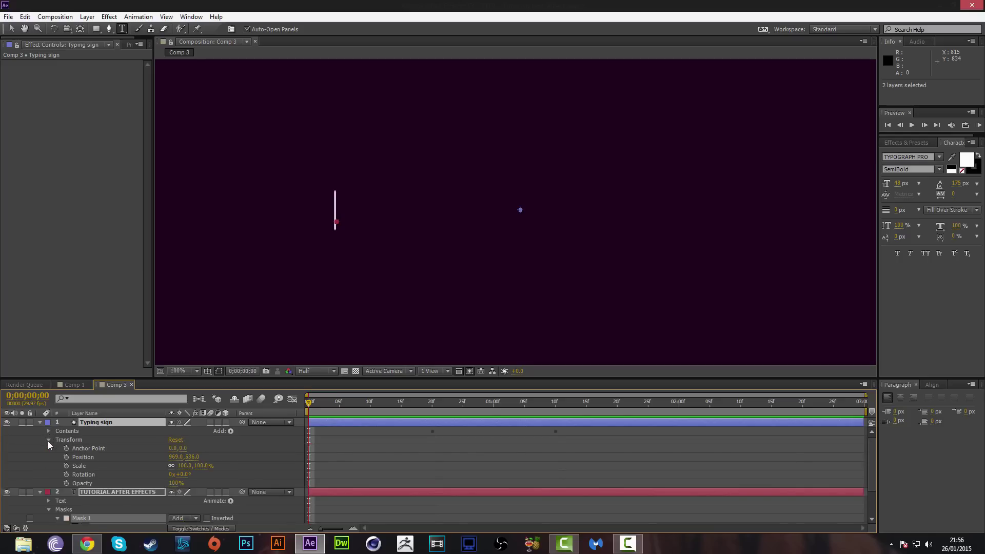
left_click(66, 483)
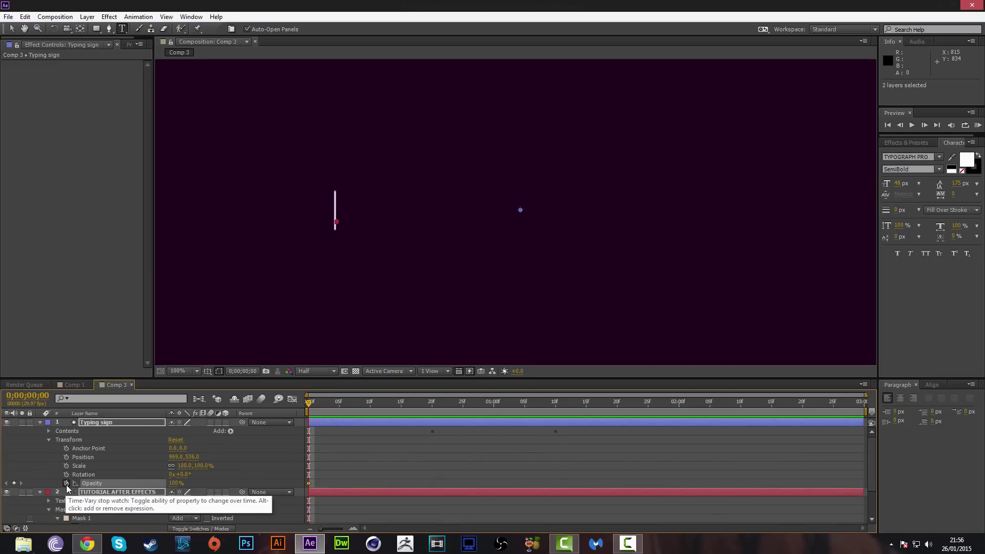
Collapse the Typing sign properties and show only the keyframed properties of both layers
left_click(97, 424)
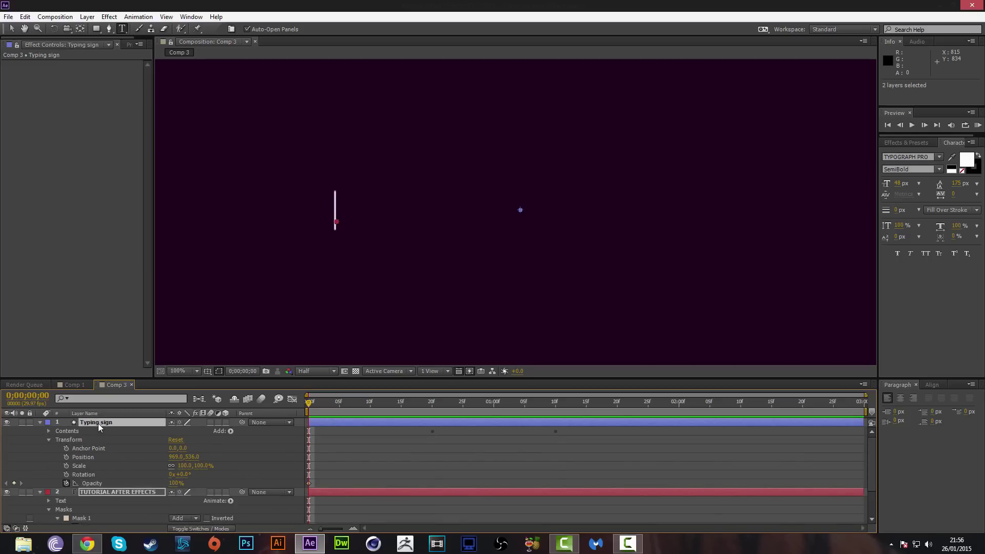
left_click(47, 440)
left_click(39, 422)
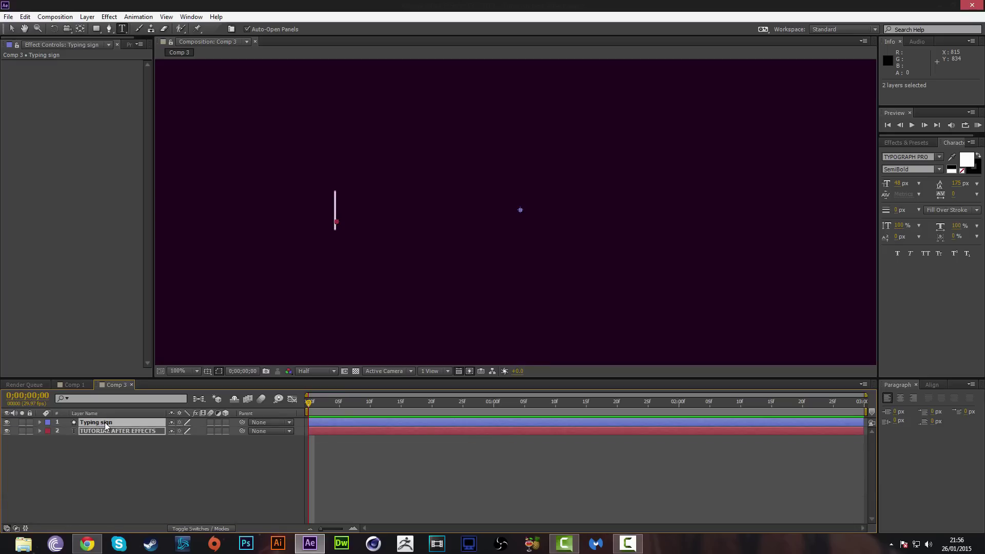
key("u")
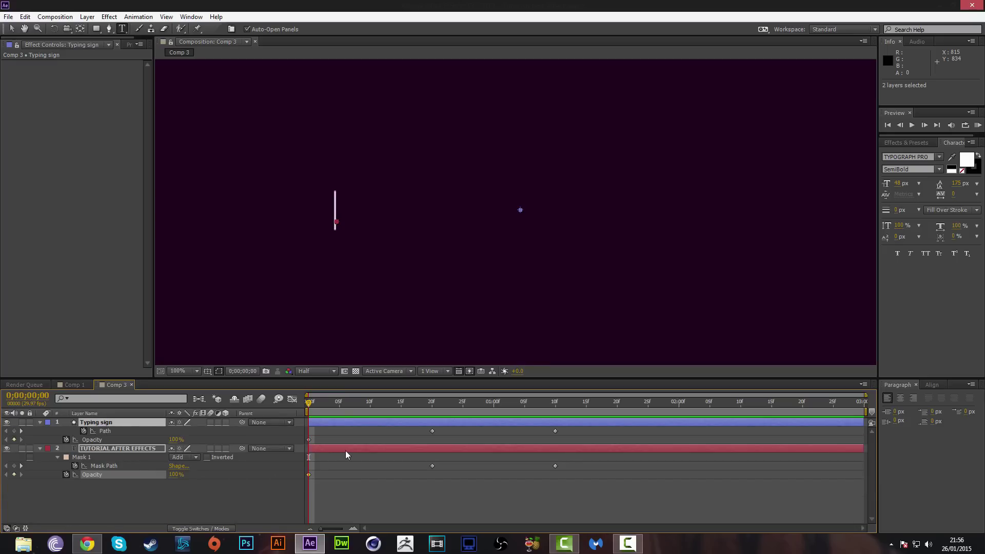
Disable Opacity keyframing on the TUTORIAL AFTER EFFECTS layer and collapse its Mask 1 group
left_click(315, 435)
left_click(107, 477)
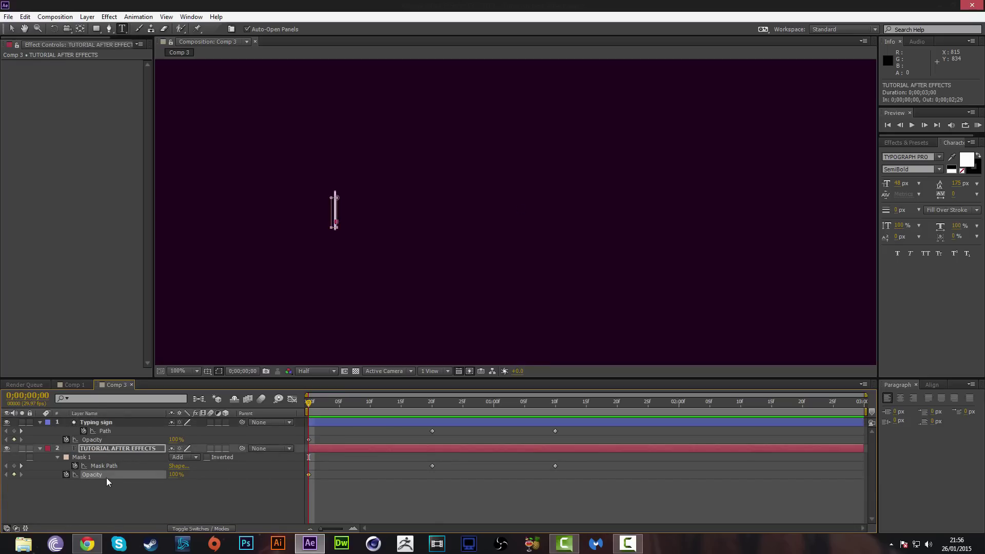
left_click(66, 474)
left_click(192, 499)
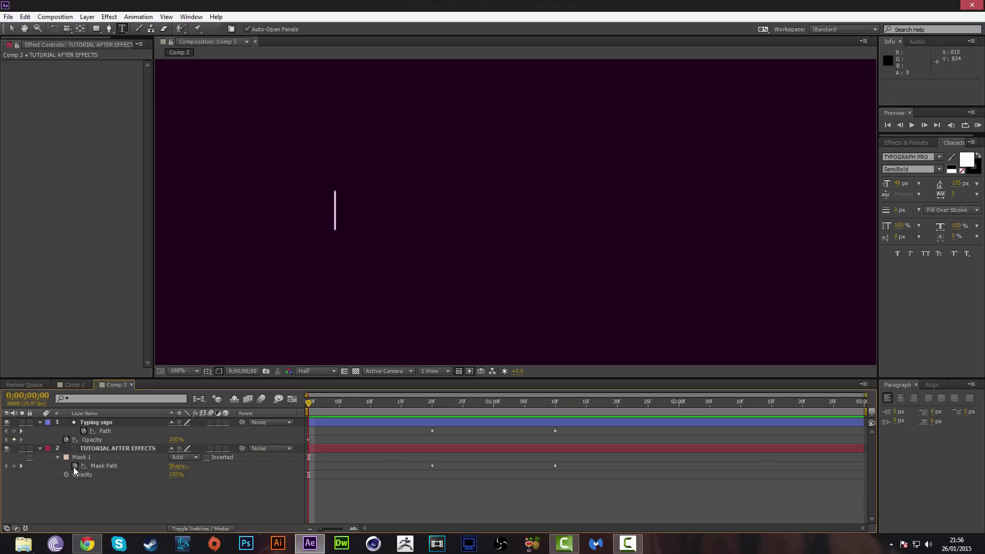
left_click(57, 457)
Set the Typing sign layer's Opacity to 0% at 0;00;00;00 and raise it at 0;00;00;05
left_click(99, 430)
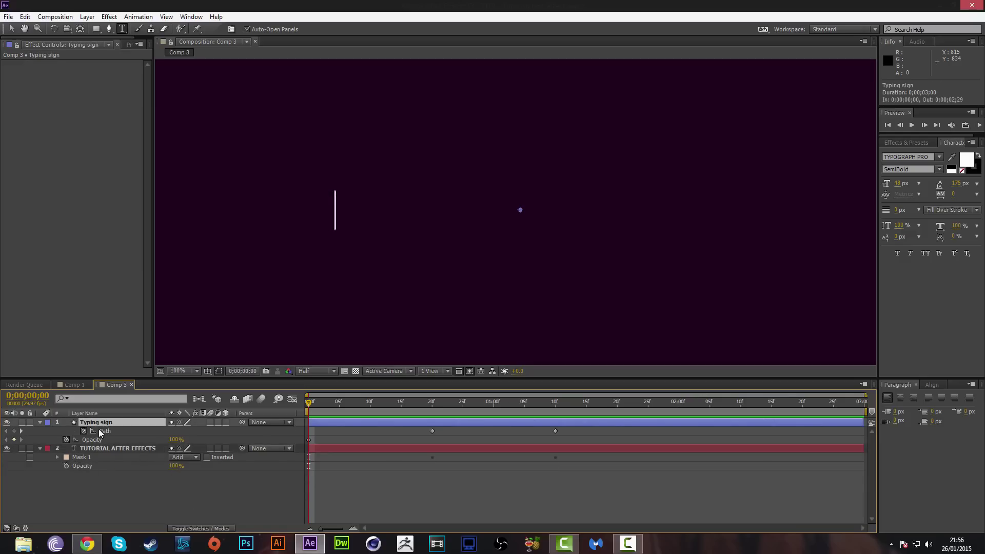
left_click(93, 440)
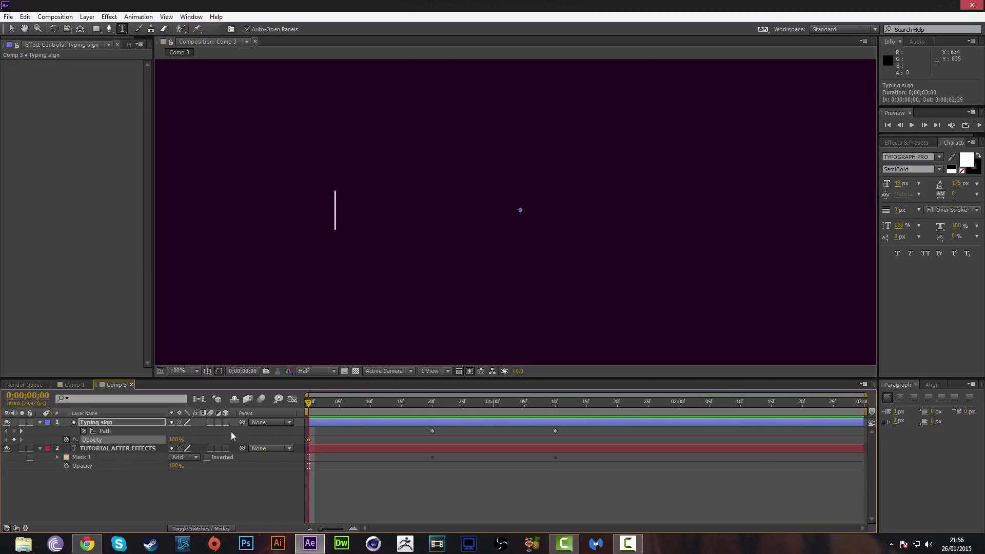
left_click(176, 440)
type("0")
left_click_drag(309, 405, 339, 403)
left_click_drag(171, 439, 177, 439)
Keyframe the Typing sign layer's Opacity to 0% at 0;00;00;10 and 100% at 0;00;00;15
left_click_drag(343, 406, 369, 404)
left_click_drag(184, 439, 172, 440)
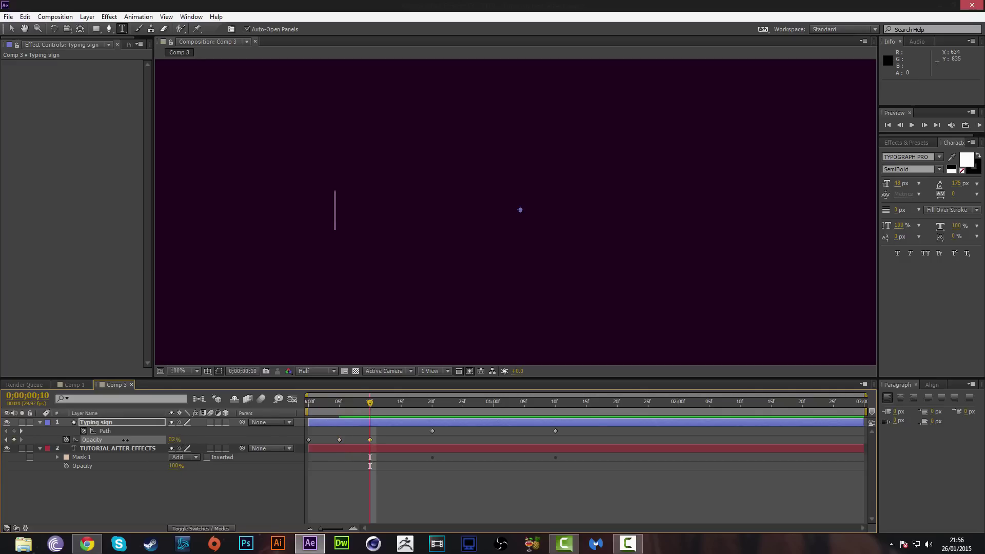
left_click_drag(370, 403, 401, 405)
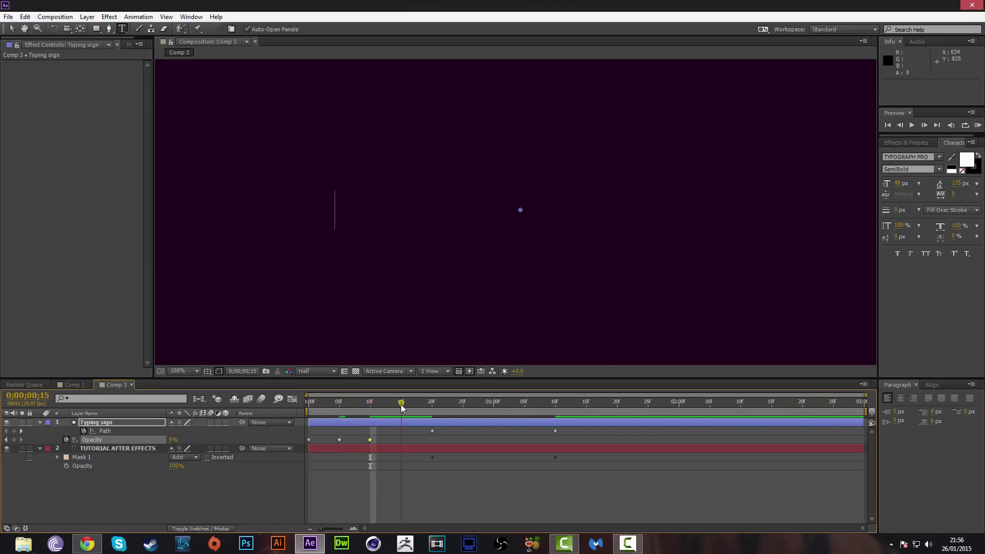
left_click_drag(173, 440, 185, 440)
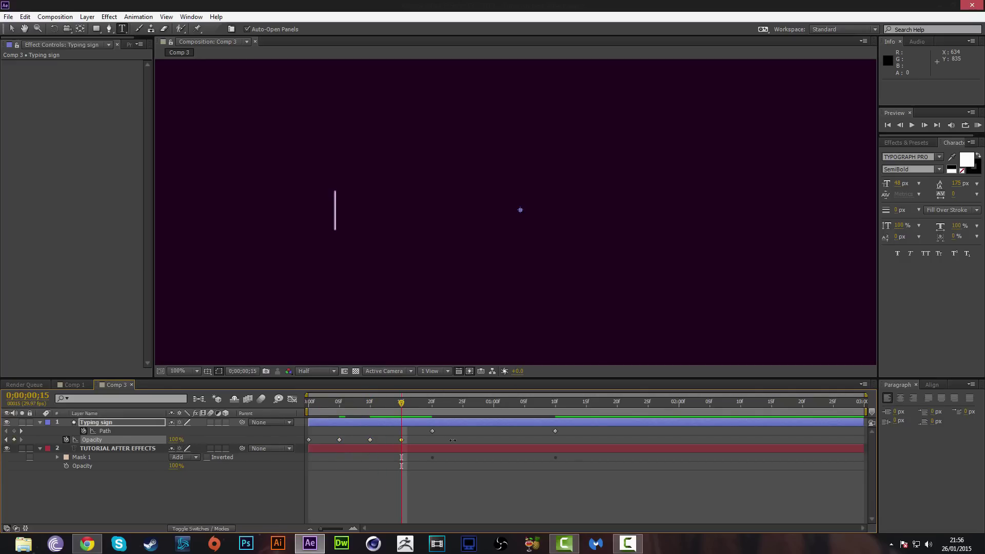
Keyframe the Typing sign layer's Opacity to 100% at 0;00;01;10 and 0% at 0;00;01;15
left_click_drag(401, 407, 558, 417)
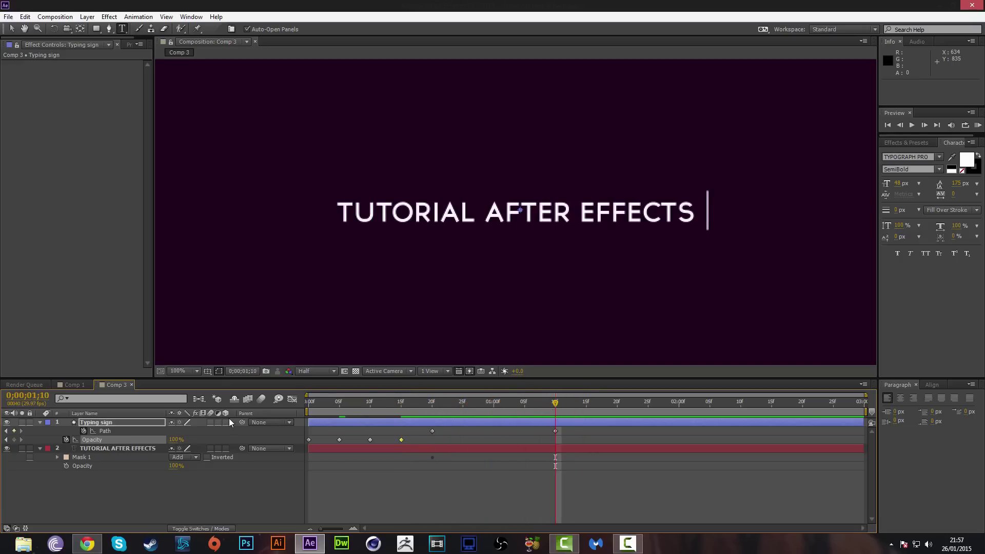
left_click(14, 439)
left_click_drag(559, 409, 586, 409)
key("alt+shift+t")
left_click_drag(334, 431, 205, 439)
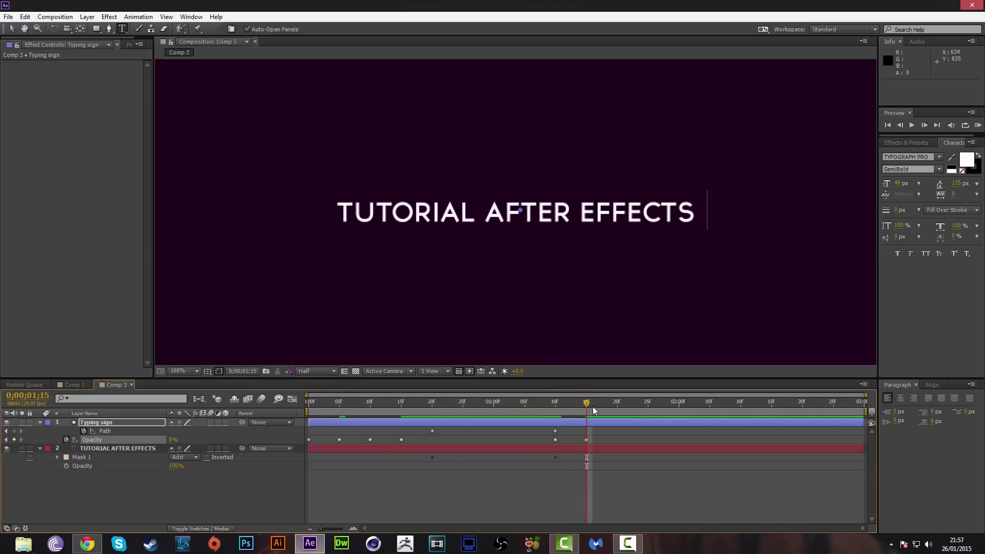
Keyframe the Typing sign layer's Opacity to 100% at 0;00;01;20 and 0% at 0;00;01;25
left_click_drag(587, 408, 617, 409)
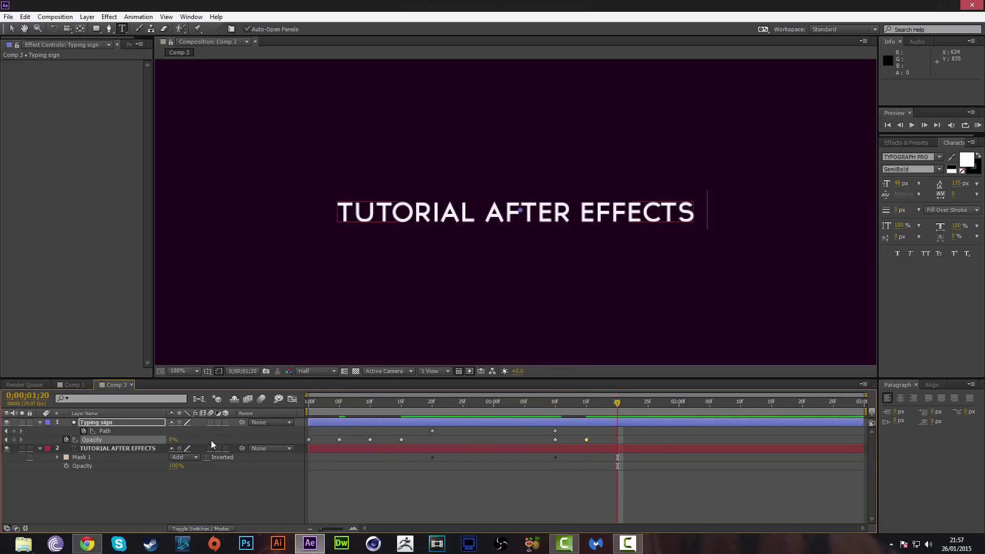
left_click_drag(172, 444, 650, 416)
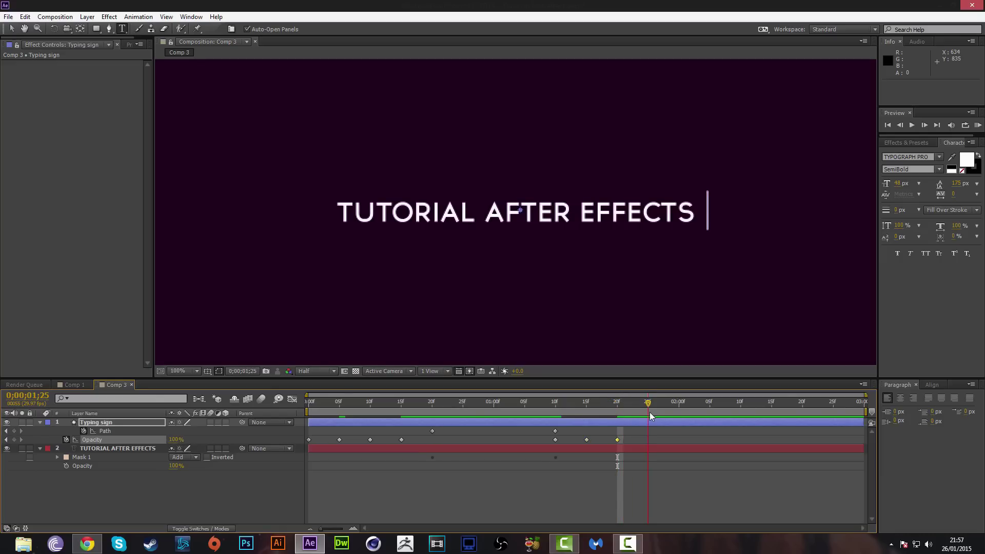
left_click_drag(176, 439, 119, 375)
Check the Blinker layer's Opacity keyframes in Comp 1 and keyframe Typing sign's Opacity to 100% at 0;00;02;00 in Comp 3
left_click(71, 385)
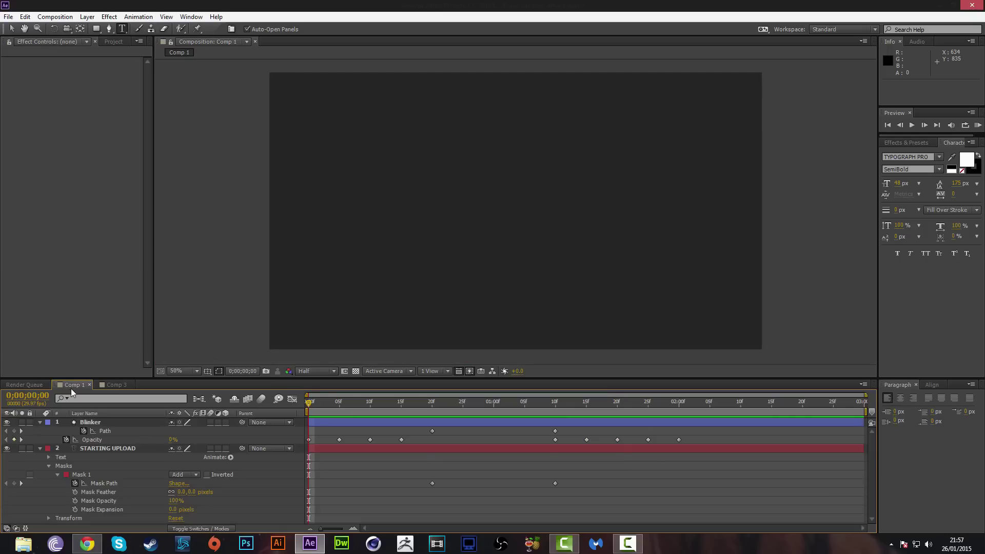
left_click(585, 440)
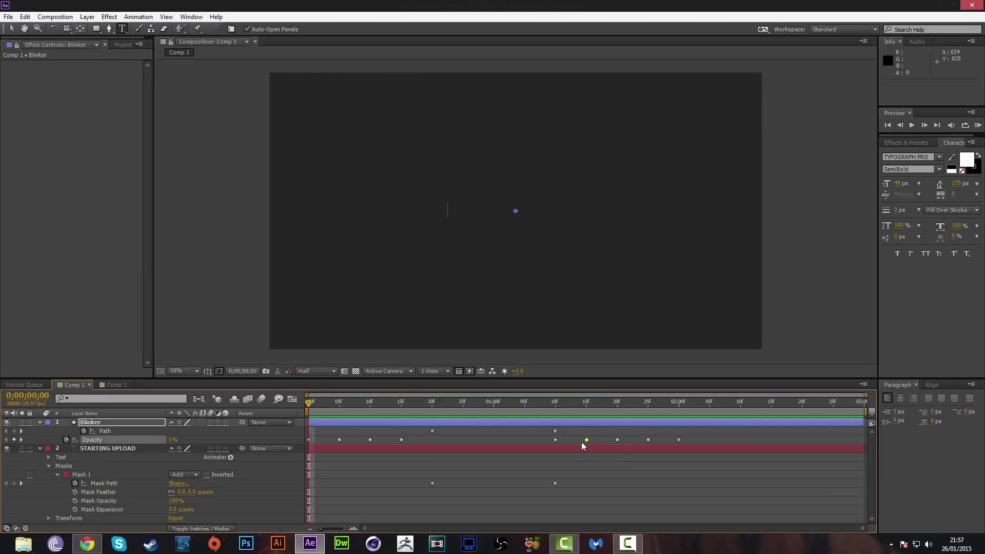
left_click(114, 385)
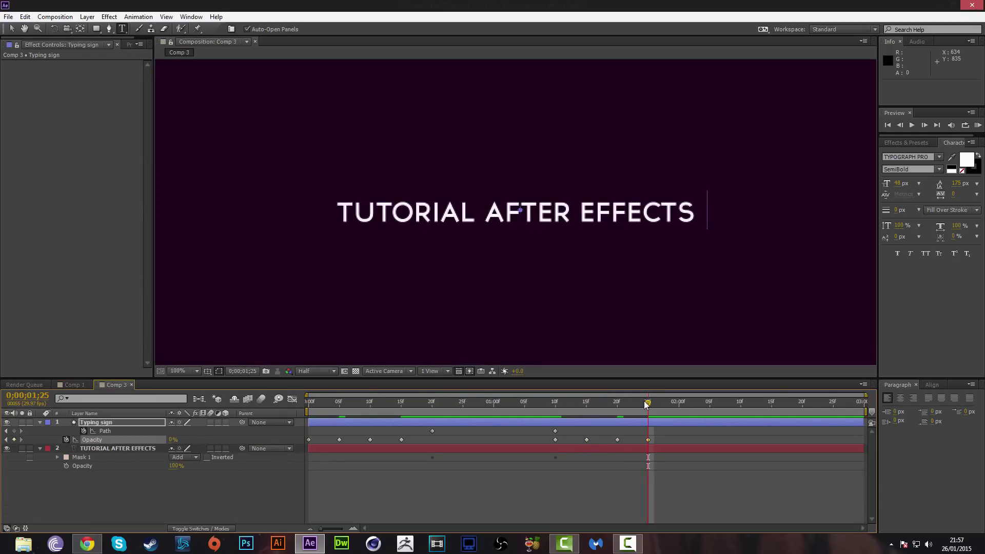
left_click_drag(648, 405, 679, 406)
left_click(173, 440)
type("100")
key("Return")
Show the whole composition at 50% and preview the type-on animation with the blinking cursor from 0;00;00;00
left_click_drag(679, 406, 31, 415)
scroll(611, 272, "down", 4)
scroll(646, 259, "up", 2)
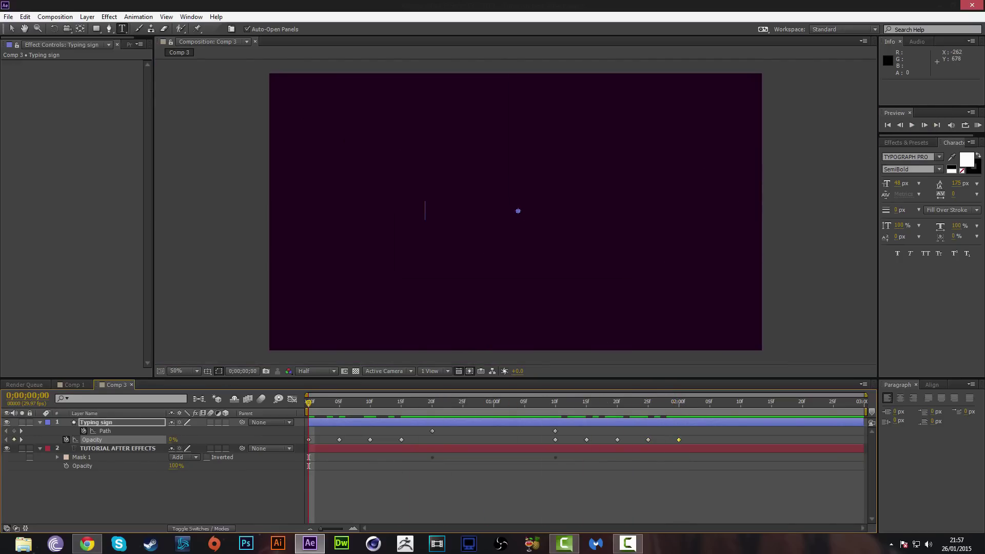
left_click(12, 29)
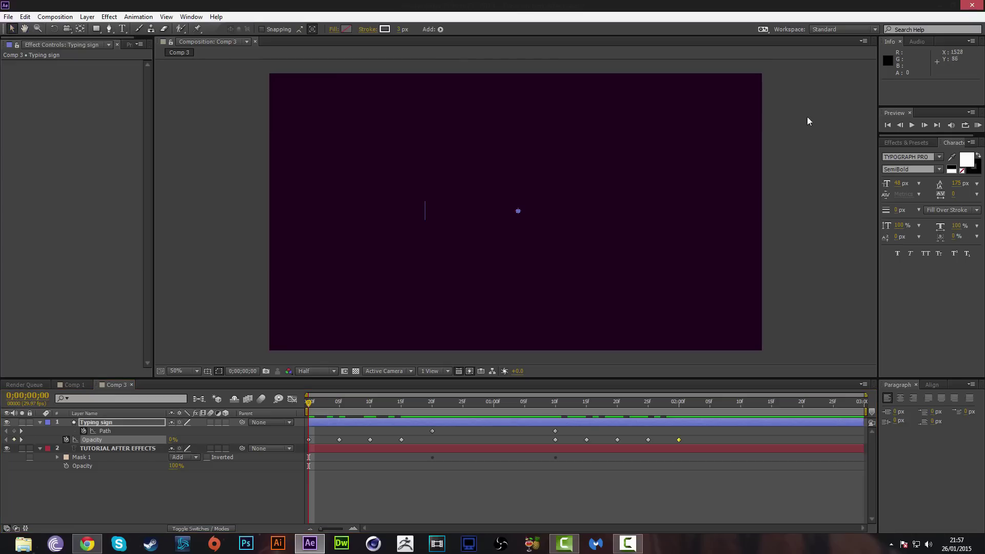
left_click(911, 125)
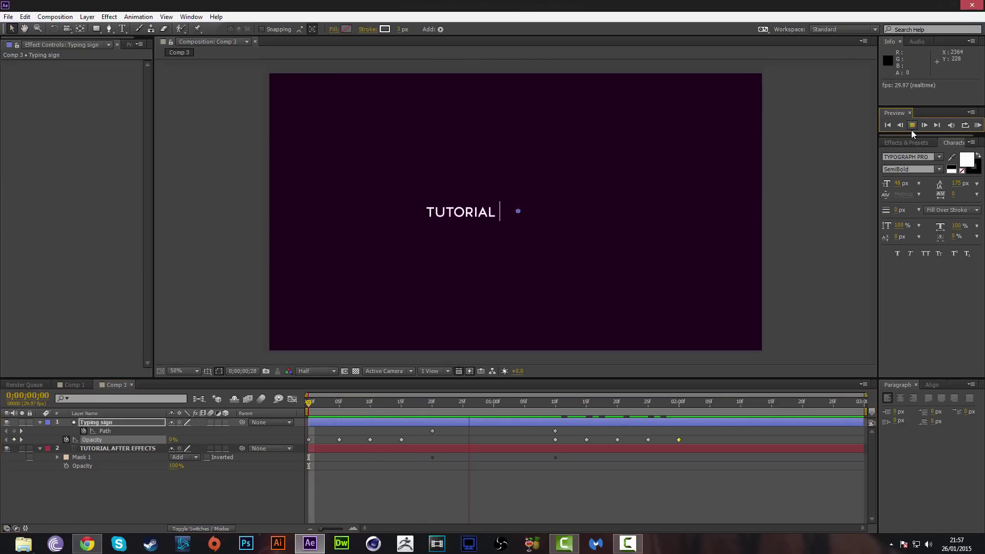
left_click(911, 130)
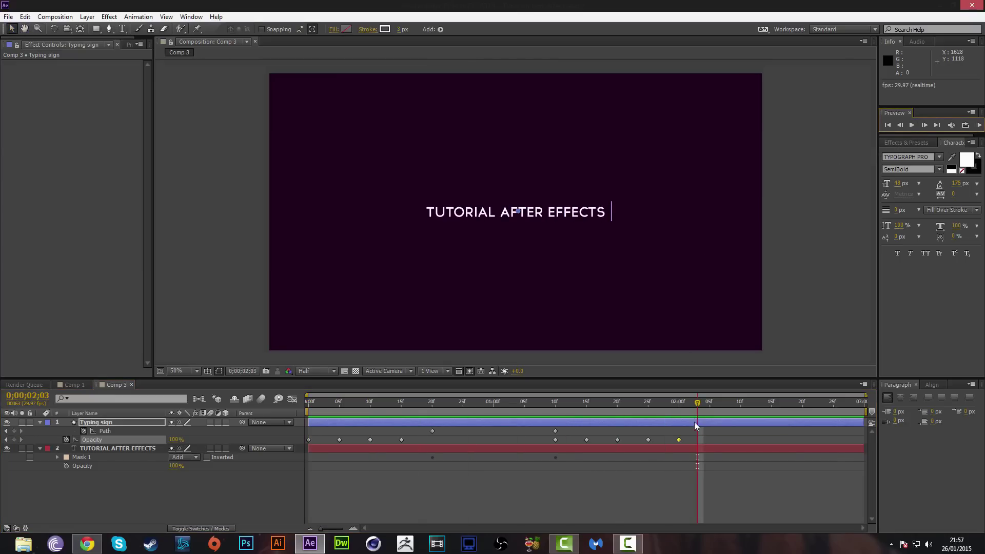
left_click_drag(697, 406, 623, 421)
left_click_drag(515, 423, 398, 421)
key("space")
key("space")
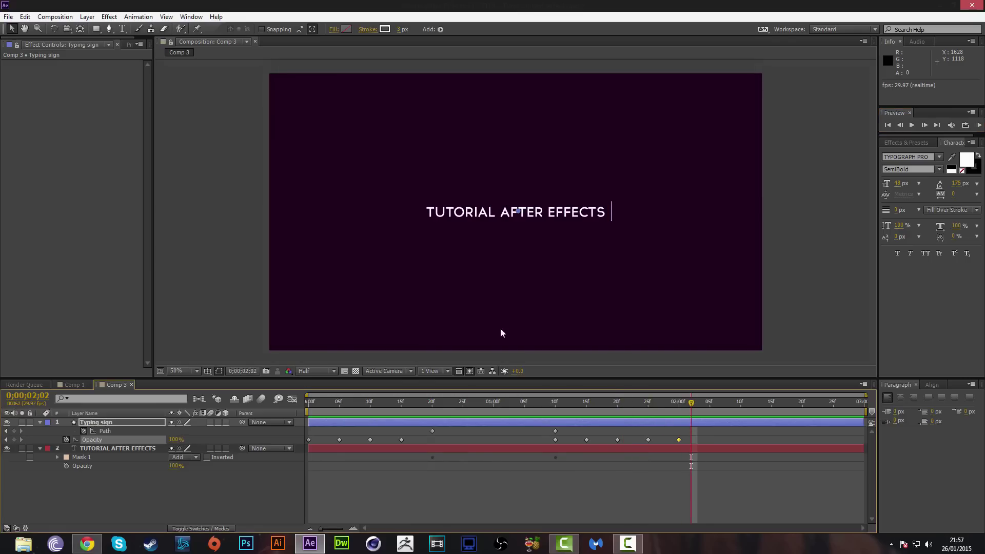
Deselect the Typing sign layer and collapse both layers' properties with the current time back at 0;00;00;00
left_click(833, 211)
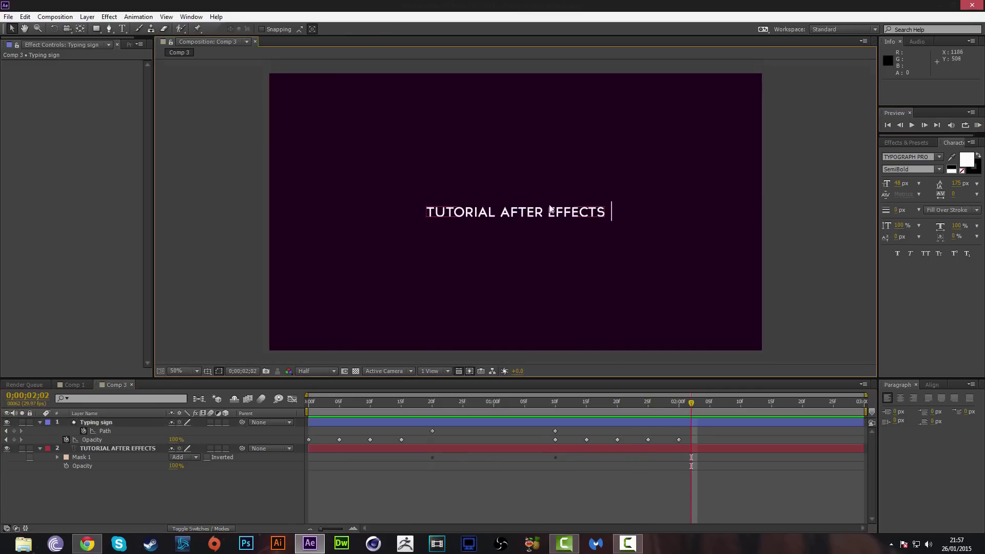
left_click_drag(691, 410, 500, 416)
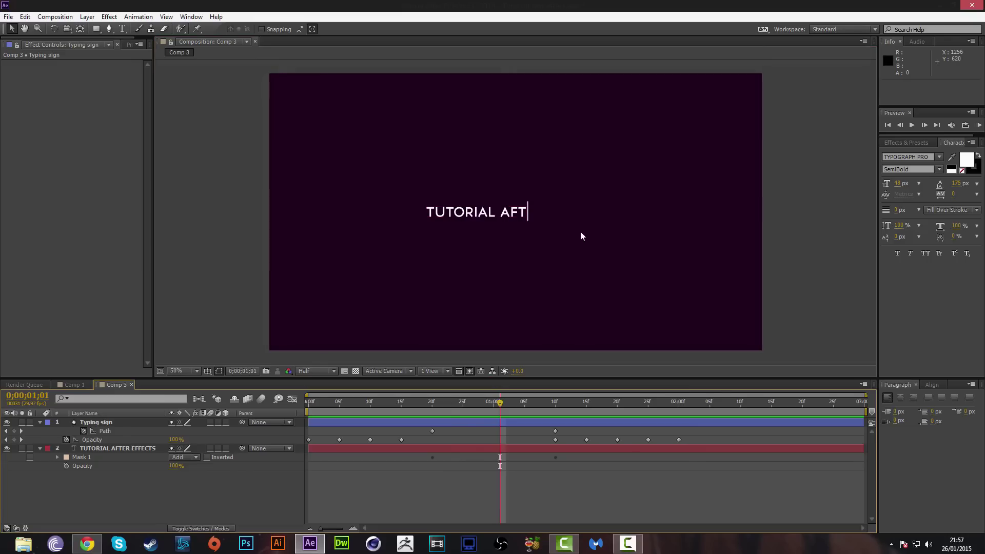
left_click_drag(502, 405, 219, 467)
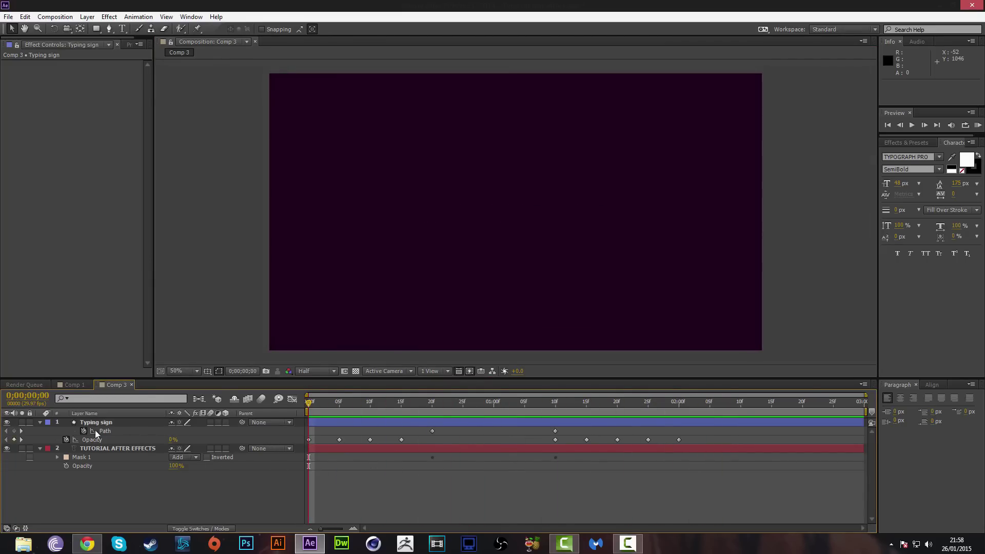
left_click(40, 448)
left_click(41, 422)
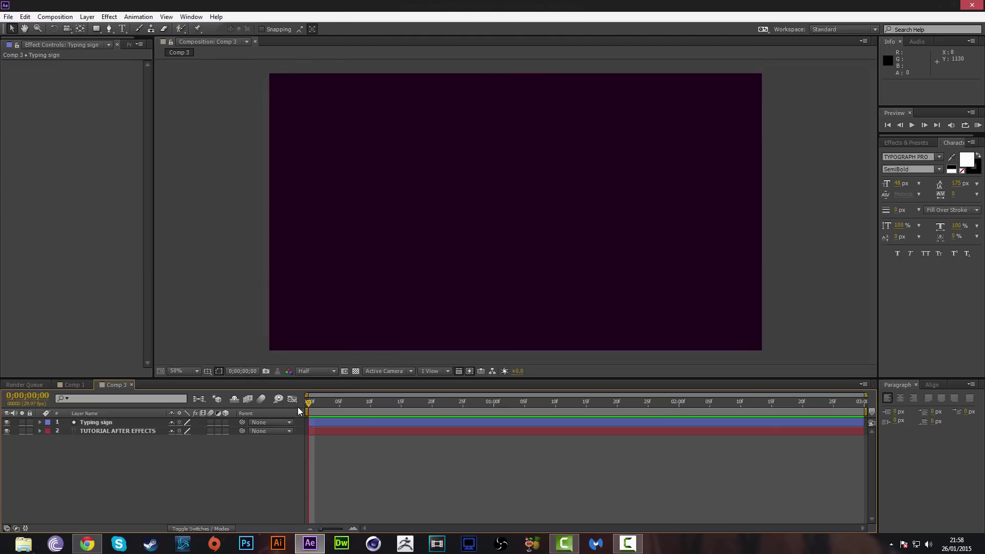
left_click_drag(308, 404, 115, 477)
left_click_drag(405, 401, 117, 421)
left_click_drag(307, 406, 201, 418)
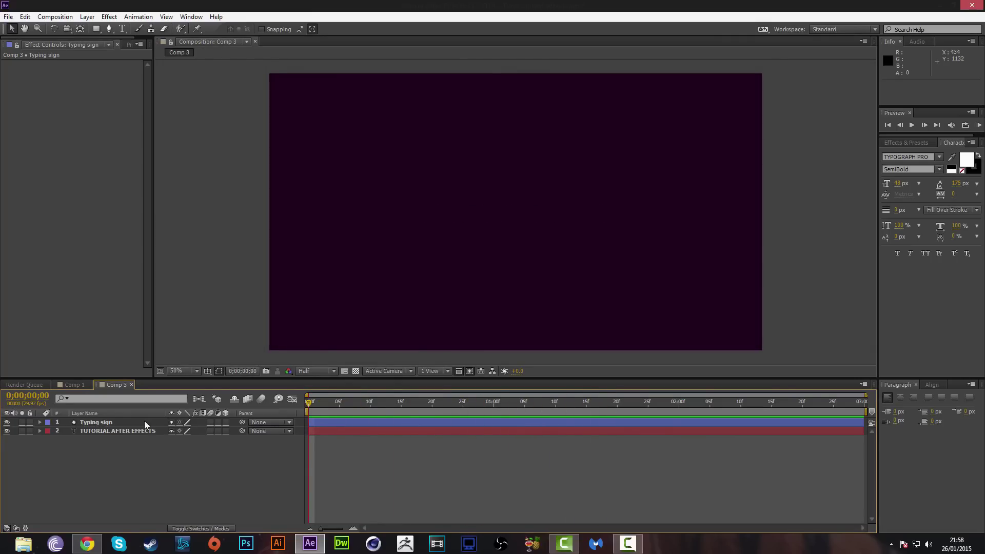